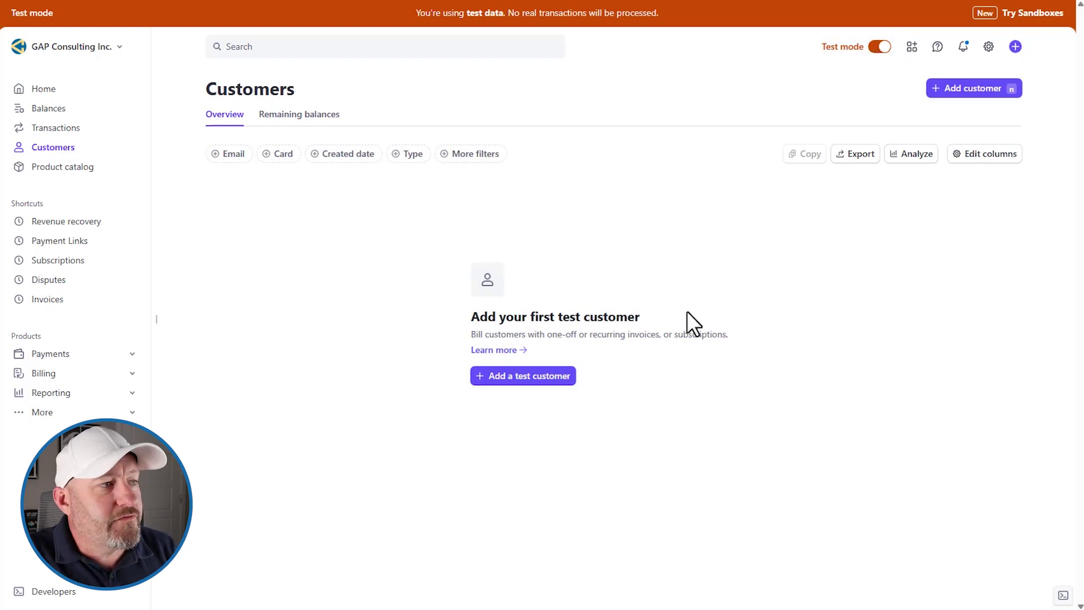
Step: Add a Stripe test customer with the customer's full name and account email filled in
{"action": "left_click", "coordinate": [547, 377]}
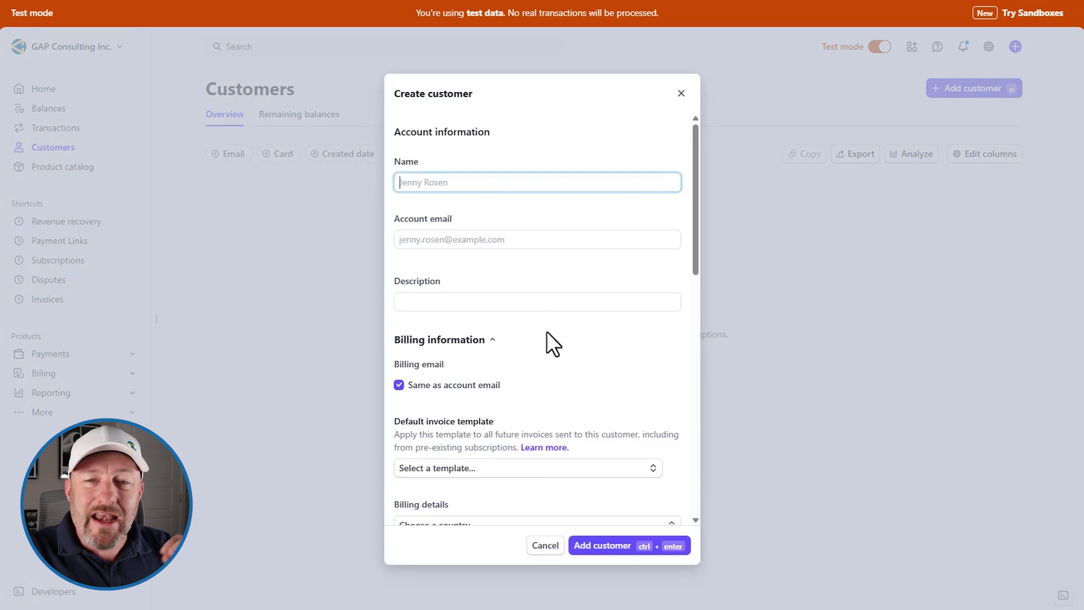
{"action": "key", "text": "Tab"}
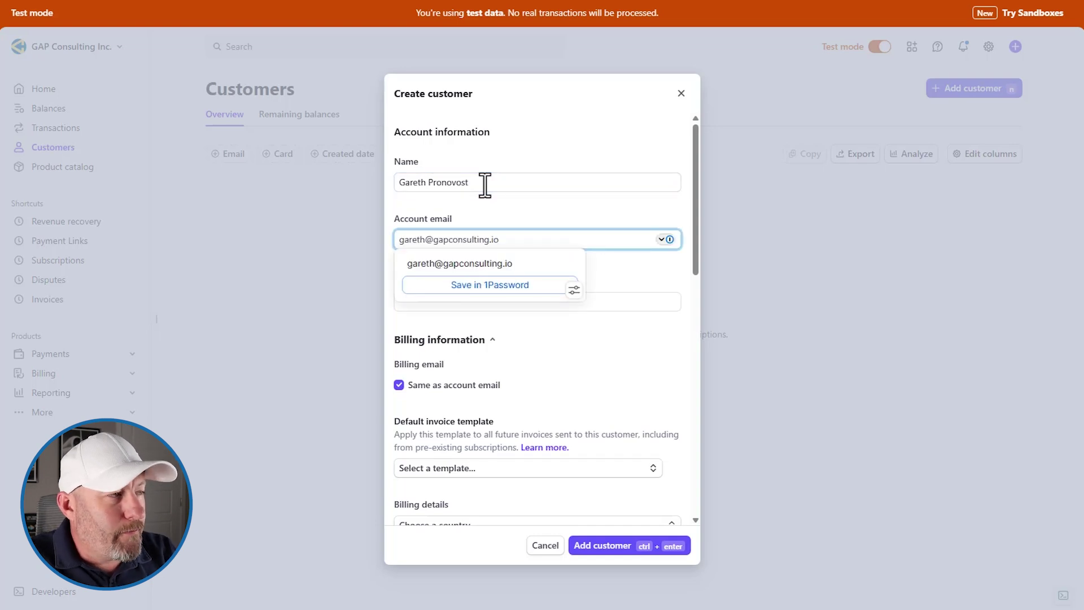
{"action": "left_click", "coordinate": [510, 208]}
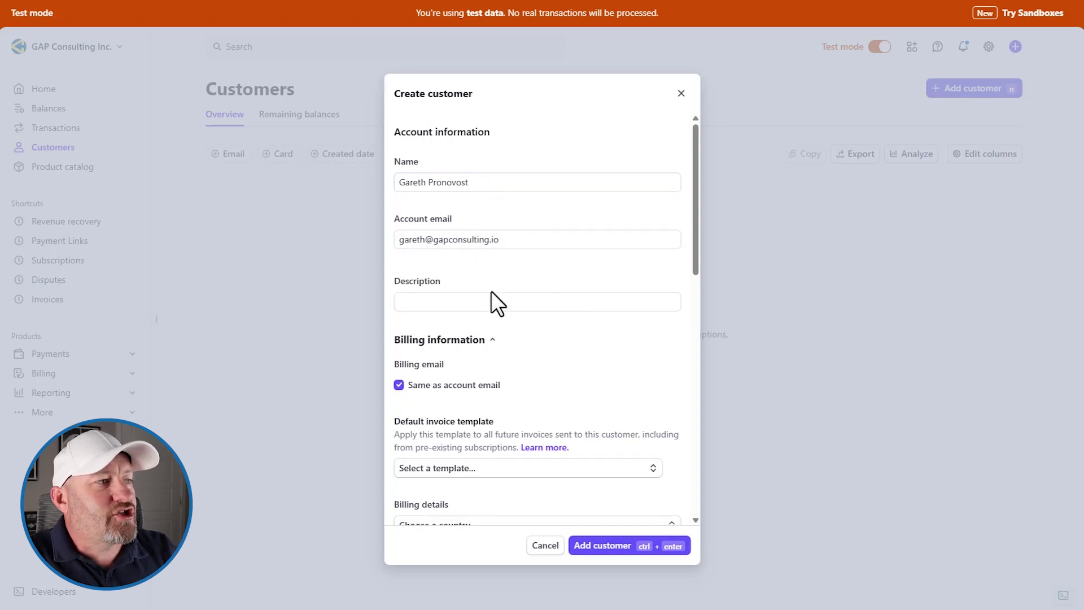
{"action": "left_click", "coordinate": [479, 186]}
{"action": "left_click", "coordinate": [482, 238]}
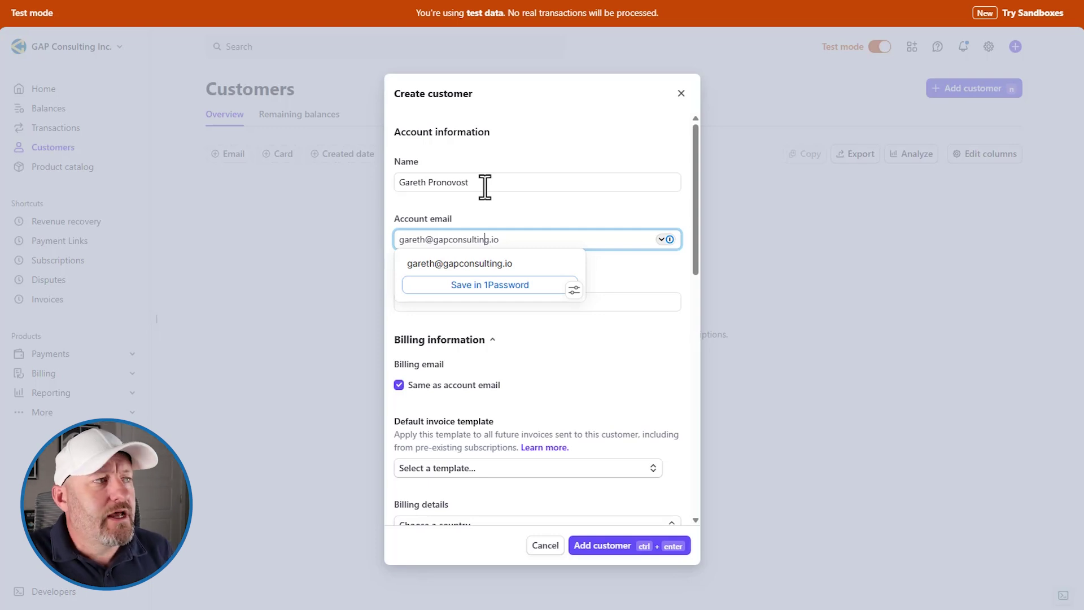
{"action": "left_click", "coordinate": [524, 217]}
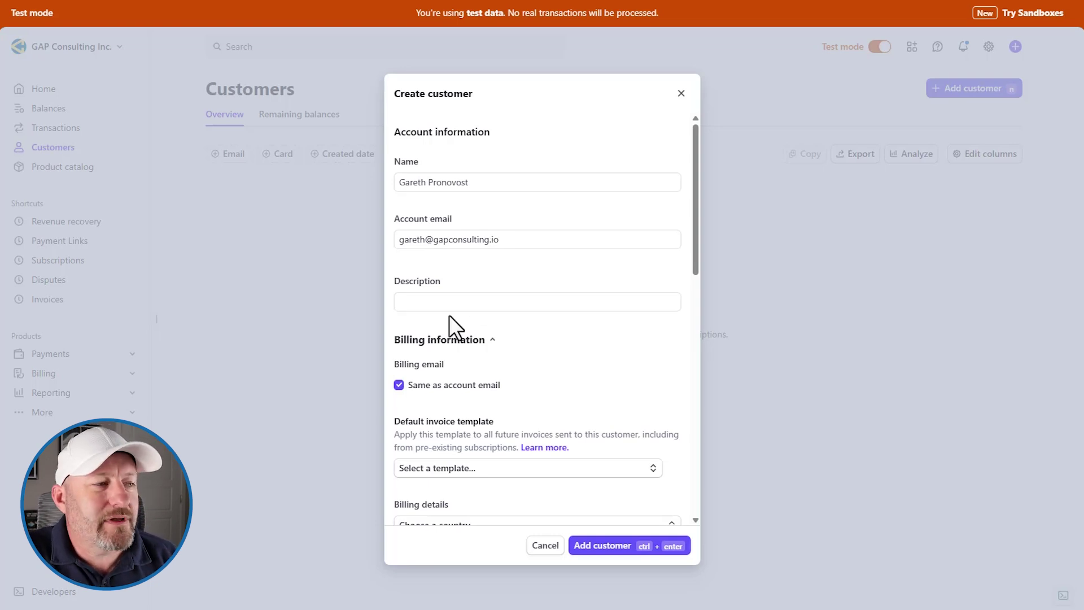
{"action": "left_click", "coordinate": [611, 552]}
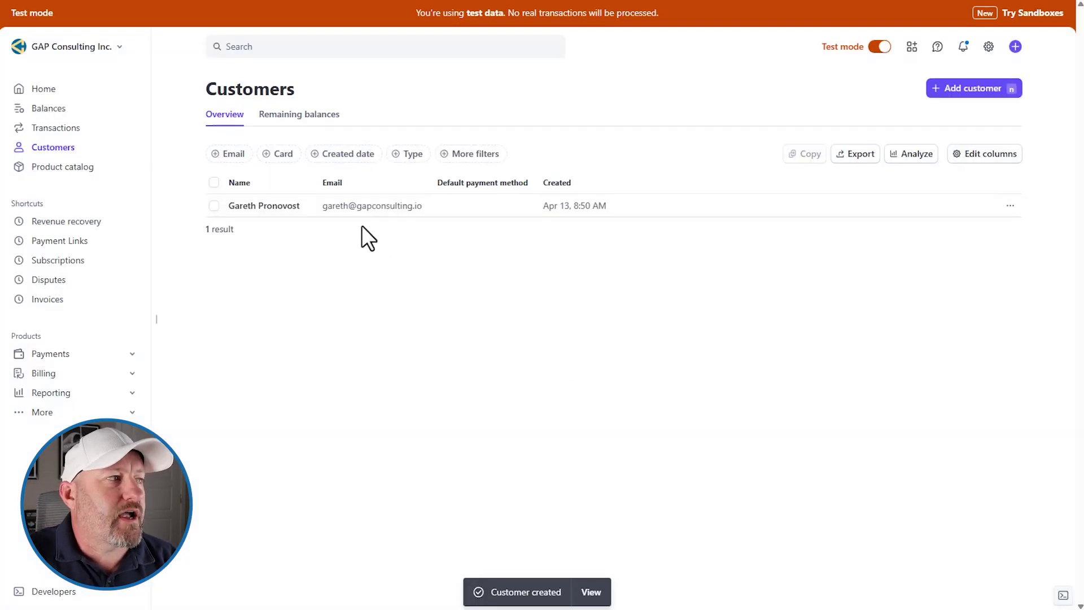
Step: Open the new test customer's details page in Stripe
{"action": "left_click", "coordinate": [281, 214]}
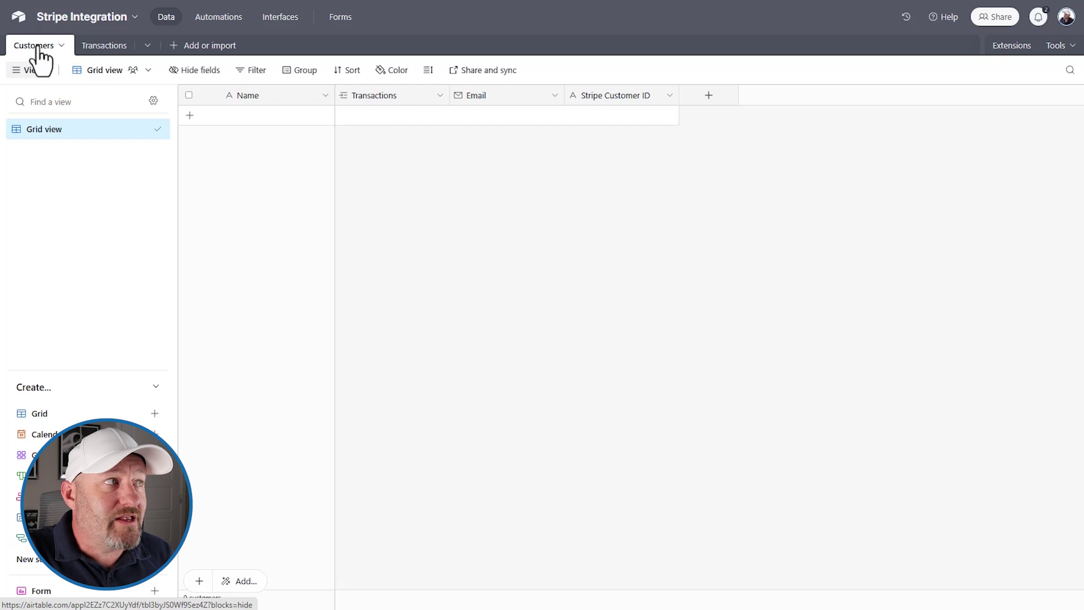
Step: Add an Airtable Customers record with the customer's full name and email address
{"action": "left_click", "coordinate": [261, 116]}
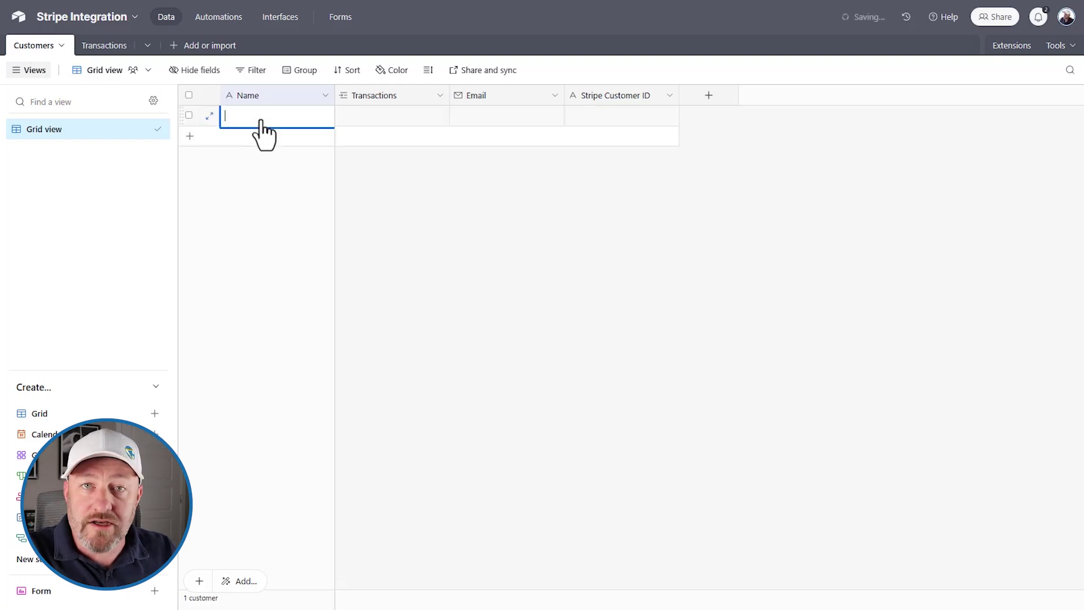
{"action": "key", "text": "Tab"}
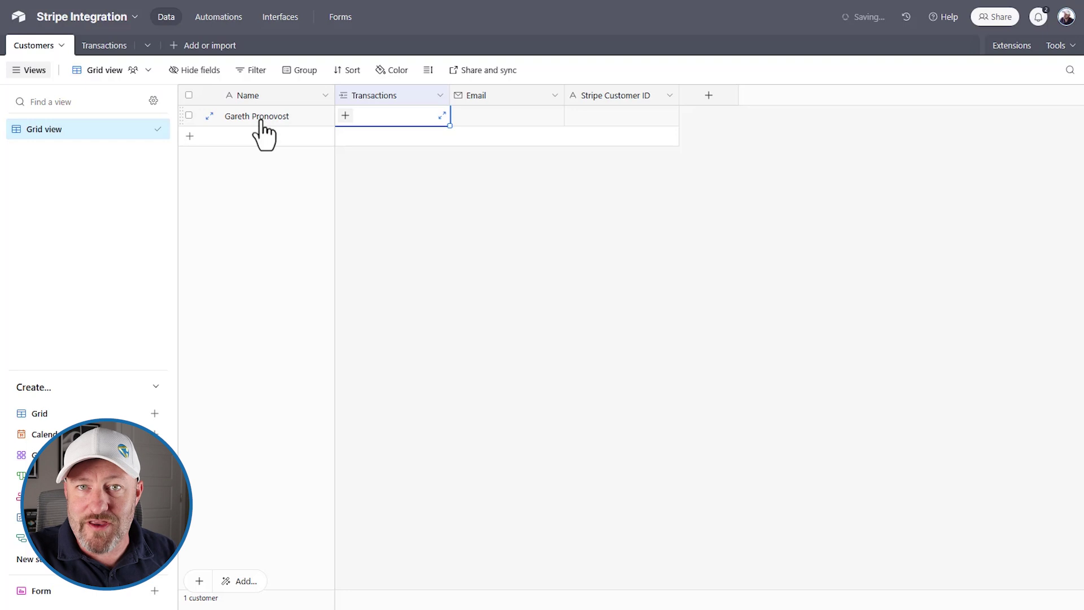
{"action": "left_click", "coordinate": [286, 119]}
{"action": "left_click", "coordinate": [465, 116]}
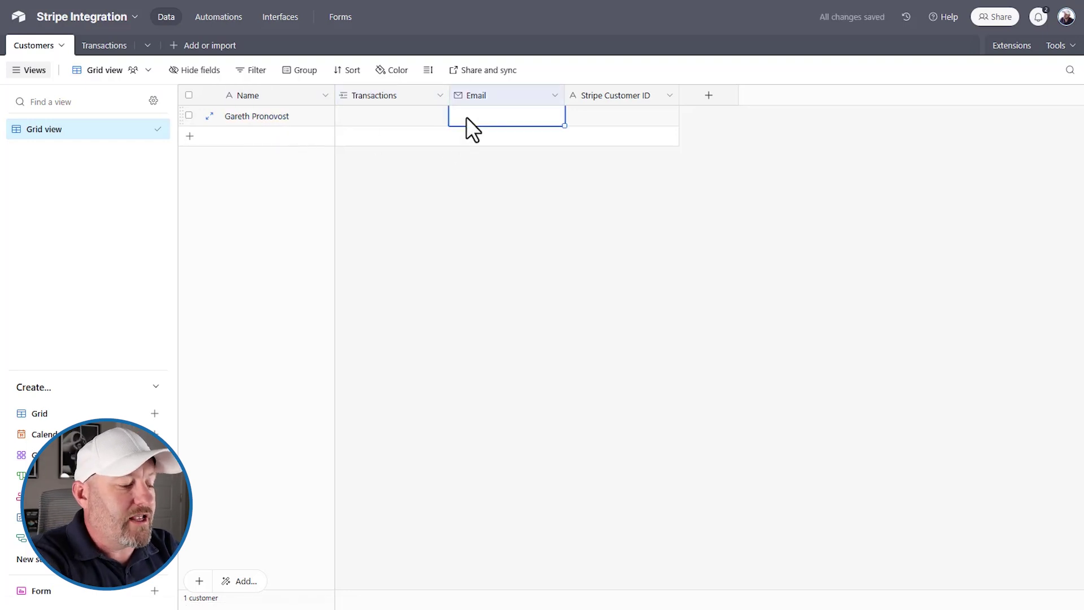
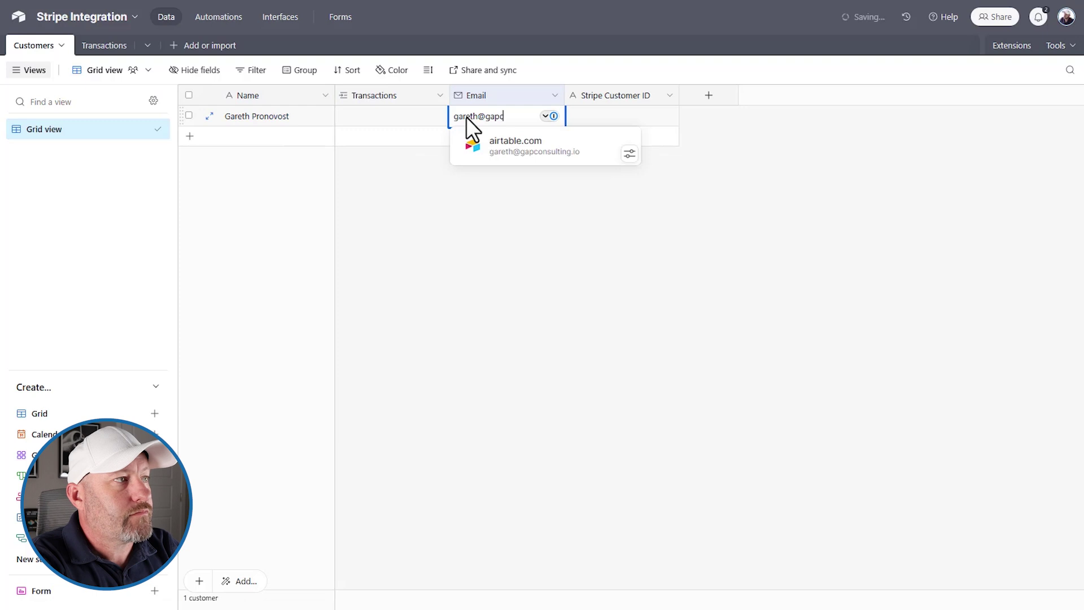
{"action": "key", "text": "Tab"}
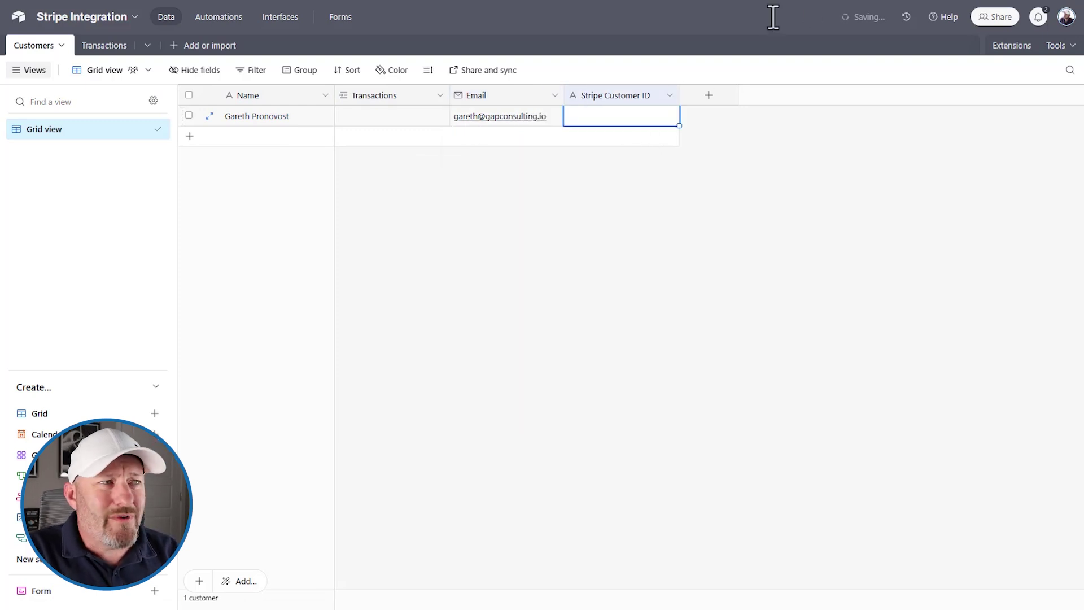
Step: Copy the customer's Stripe ID into the Airtable record's Stripe Customer ID field
{"action": "key", "text": "alt+Tab"}
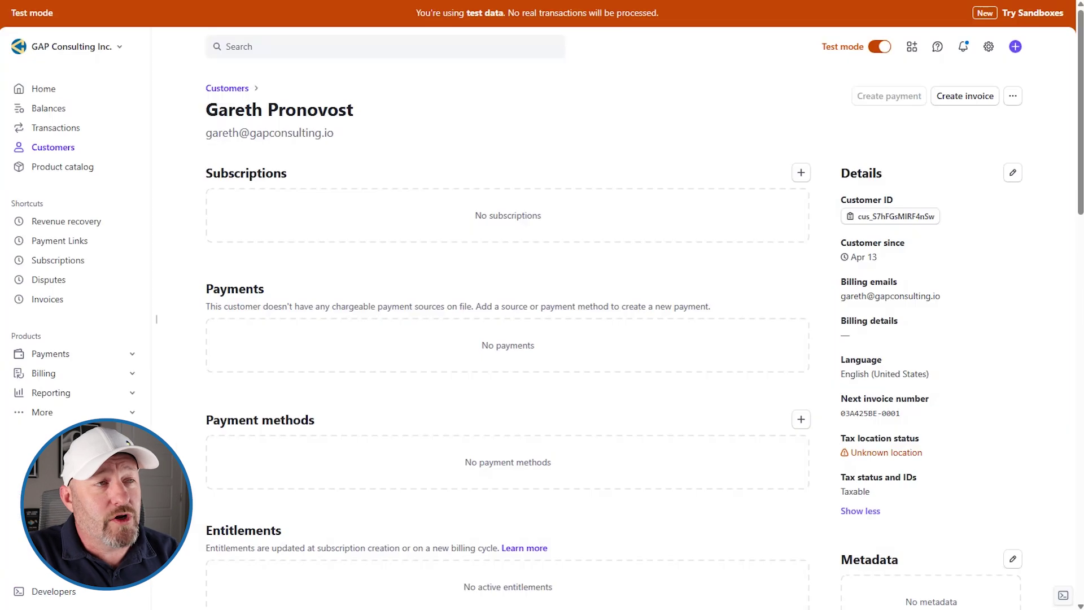
{"action": "left_click", "coordinate": [897, 217]}
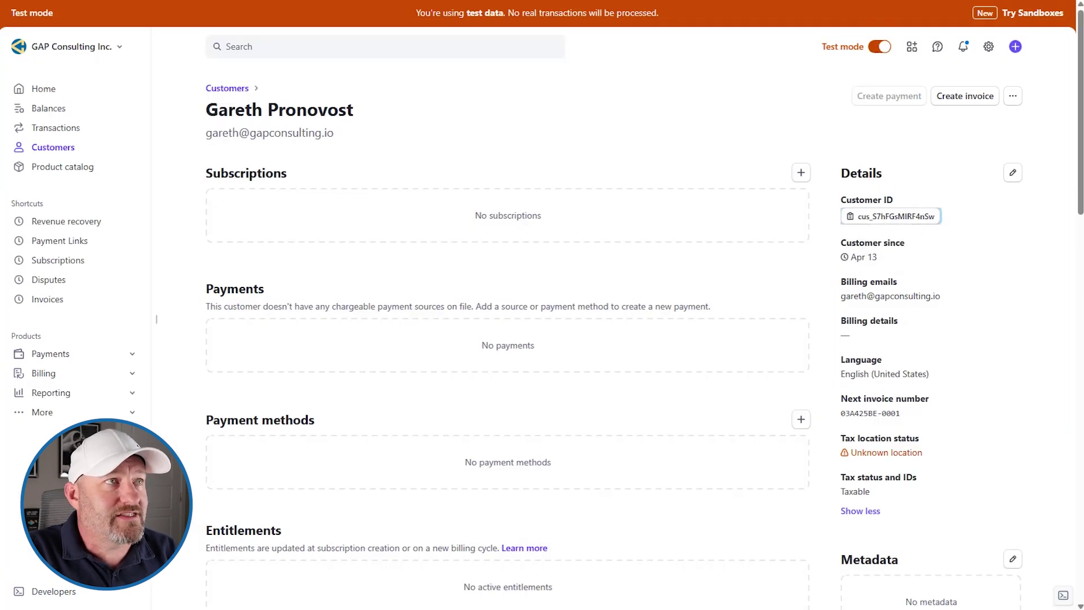
{"action": "key", "text": "alt+Tab"}
{"action": "key", "text": "ctrl+v"}
{"action": "left_click", "coordinate": [682, 263]}
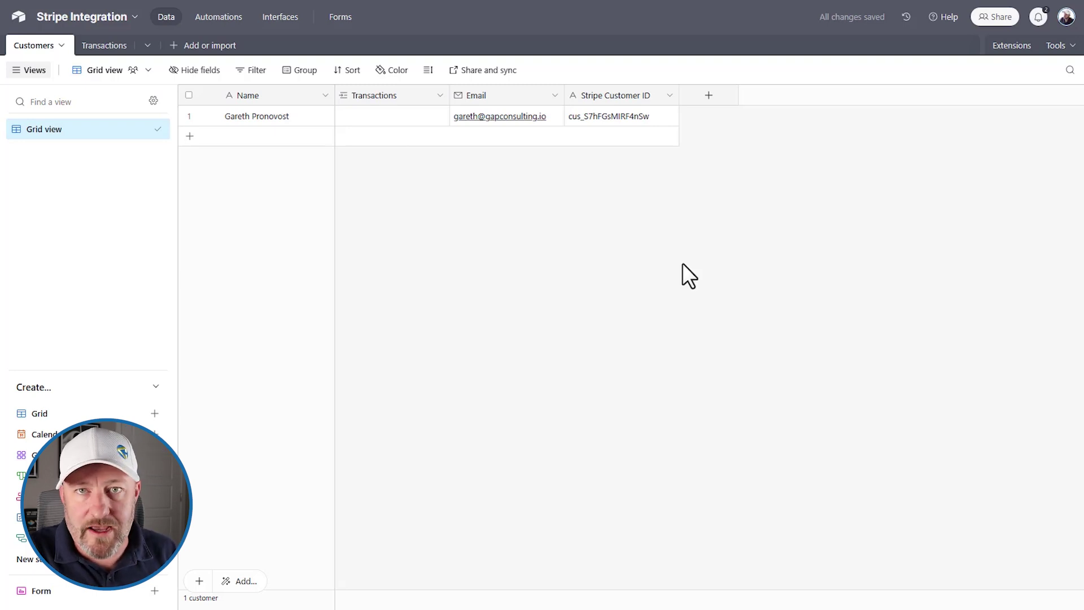
Step: Search 'str' in the zap's trigger app picker and choose Stripe
{"action": "key", "text": "alt+Tab"}
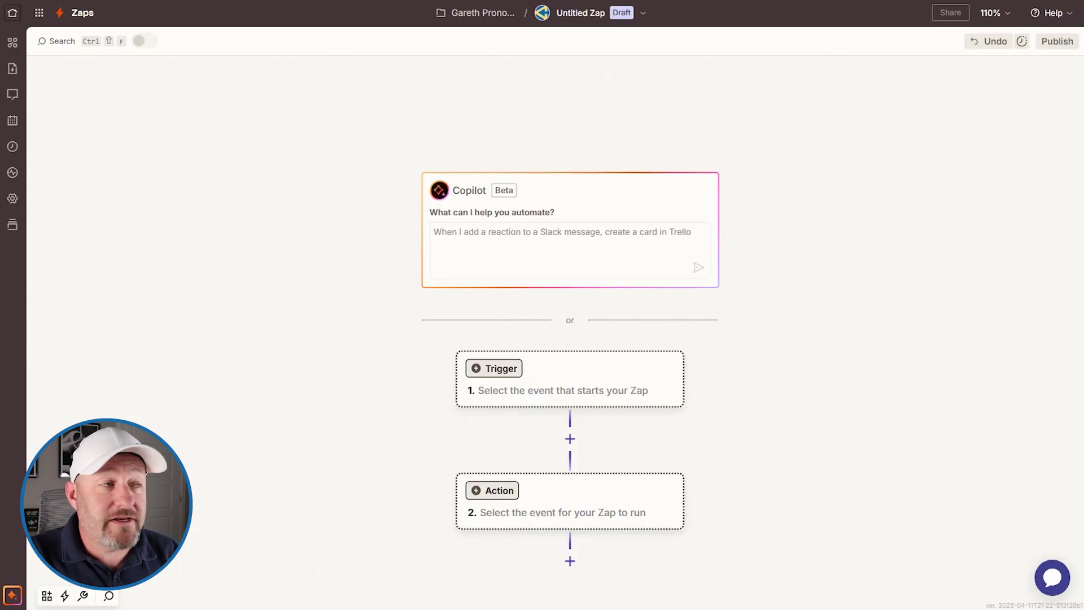
{"action": "left_click", "coordinate": [596, 395]}
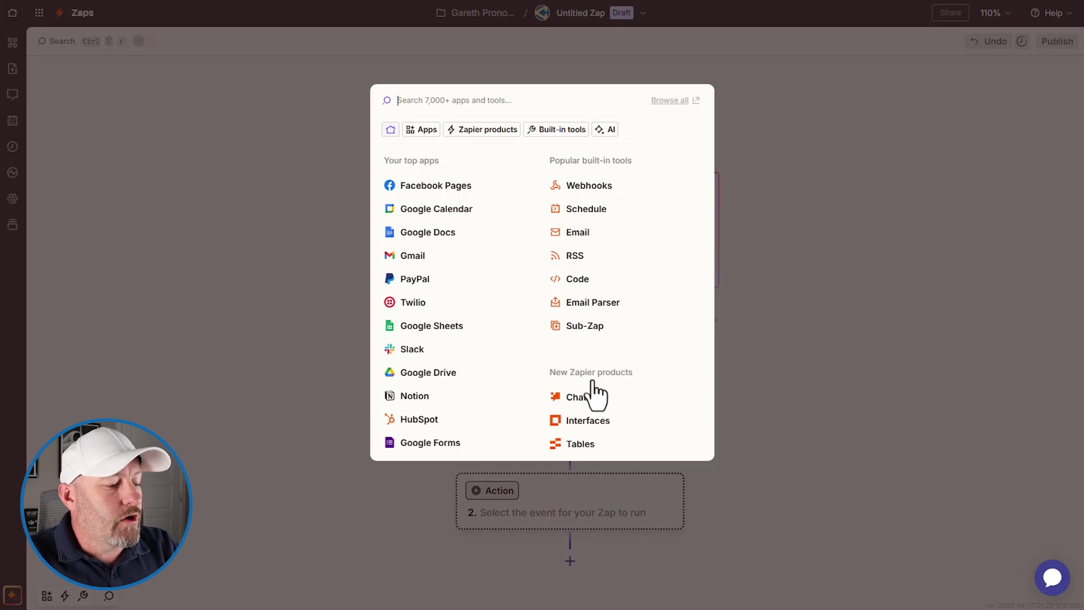
{"action": "type", "text": "str"}
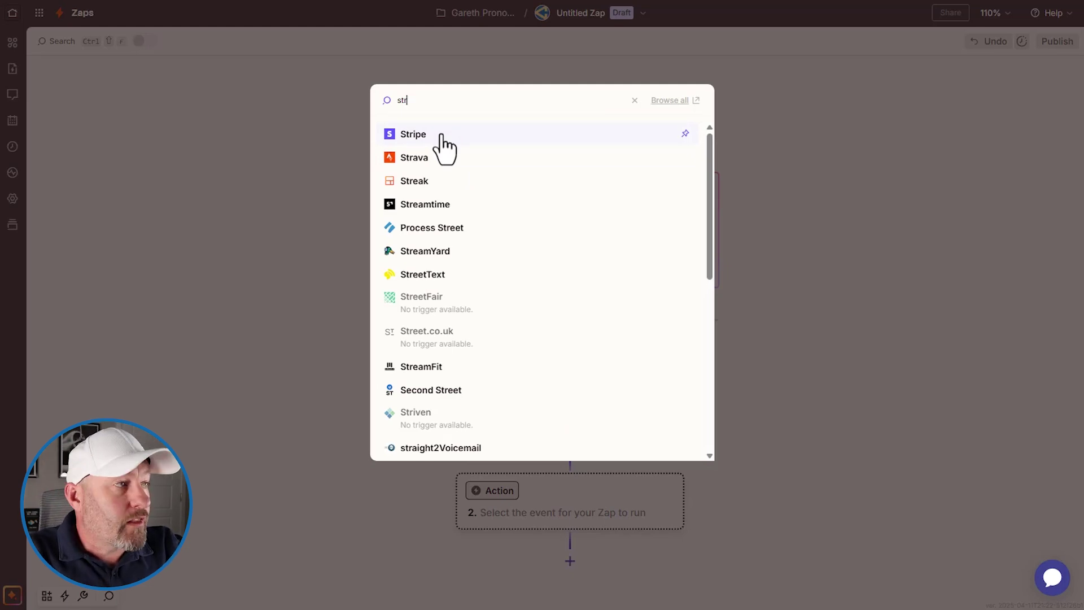
{"action": "left_click", "coordinate": [441, 136]}
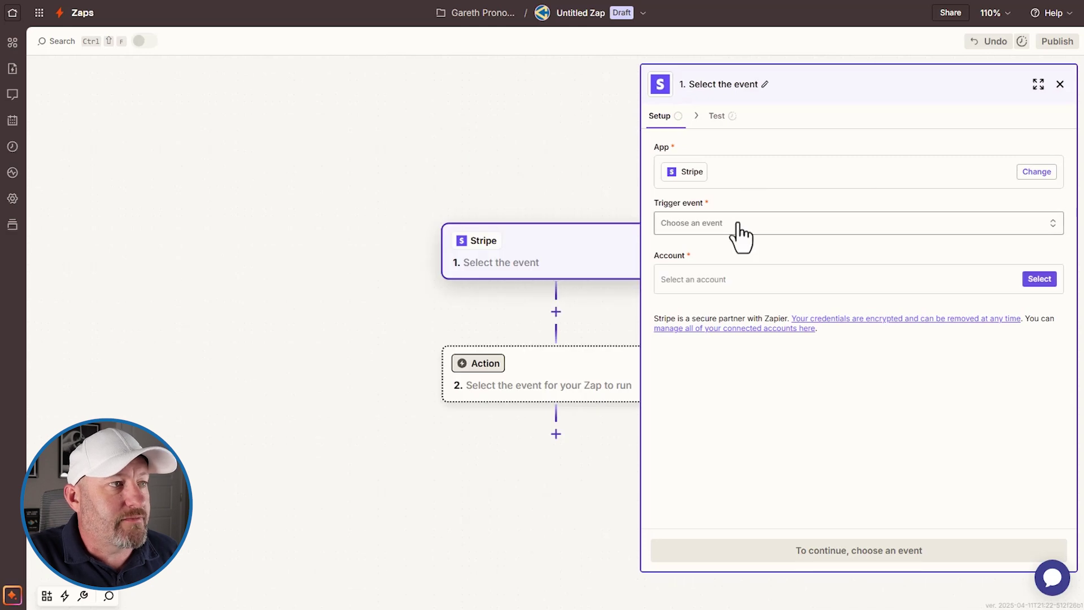
Step: Set the Stripe trigger event to New Customer
{"action": "left_click", "coordinate": [738, 226]}
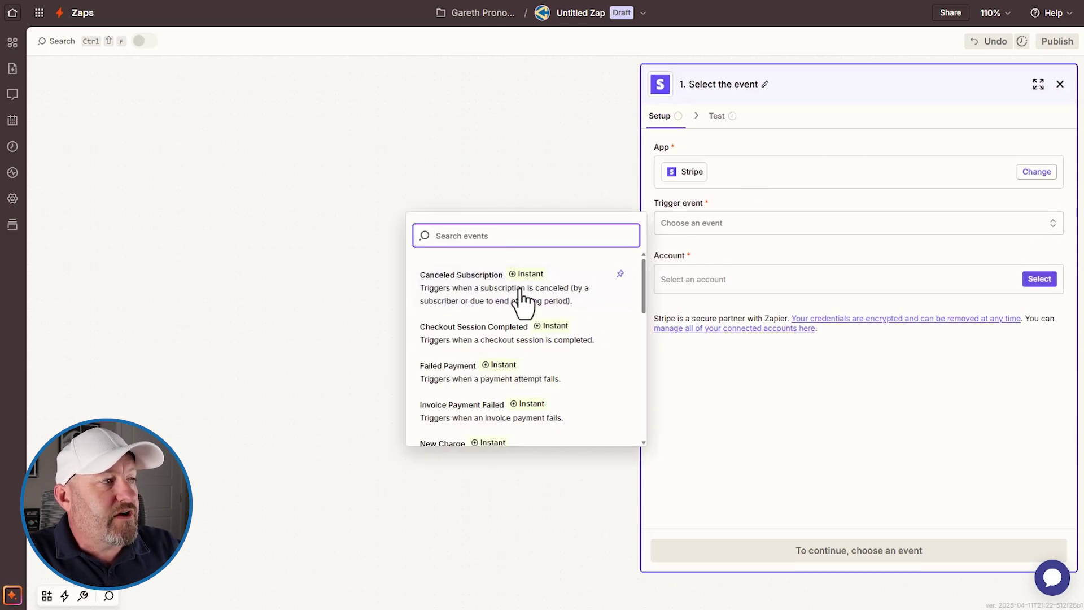
{"action": "scroll", "coordinate": [519, 316], "scroll_direction": "down", "scroll_amount": 3}
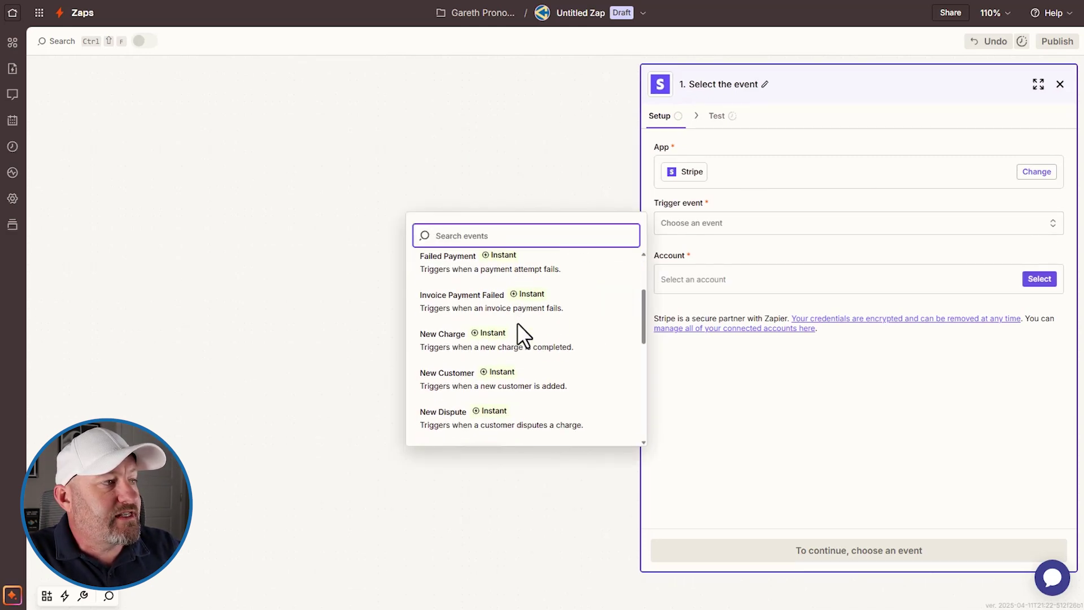
{"action": "scroll", "coordinate": [561, 416], "scroll_direction": "down", "scroll_amount": 2}
{"action": "scroll", "coordinate": [559, 418], "scroll_direction": "up", "scroll_amount": 4}
{"action": "scroll", "coordinate": [556, 431], "scroll_direction": "down", "scroll_amount": 2}
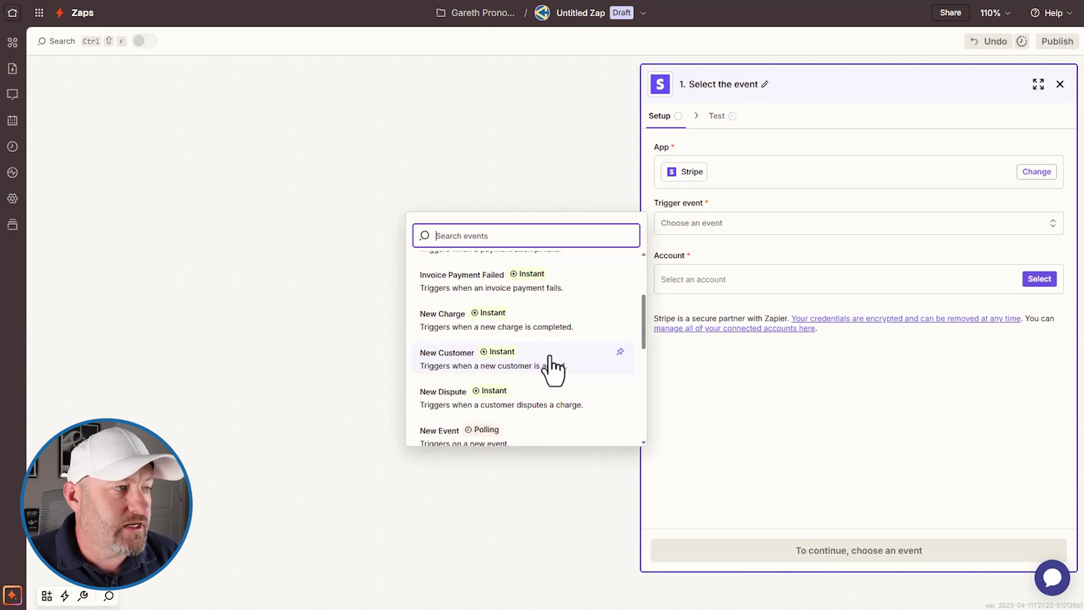
{"action": "left_click", "coordinate": [550, 370]}
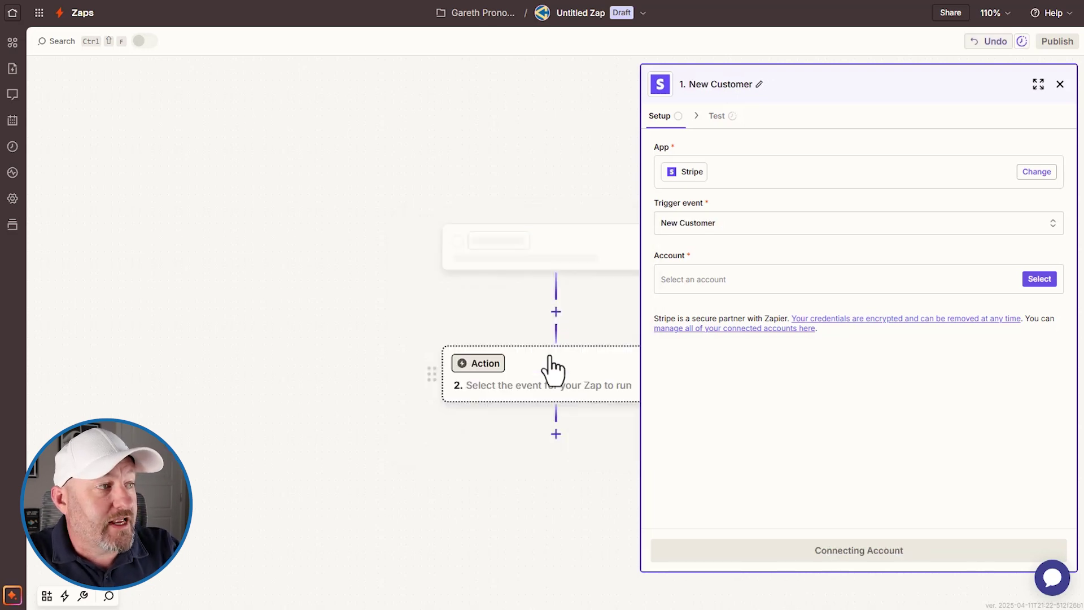
Step: Connect the first Stripe account to the trigger and continue to testing
{"action": "left_click", "coordinate": [712, 290]}
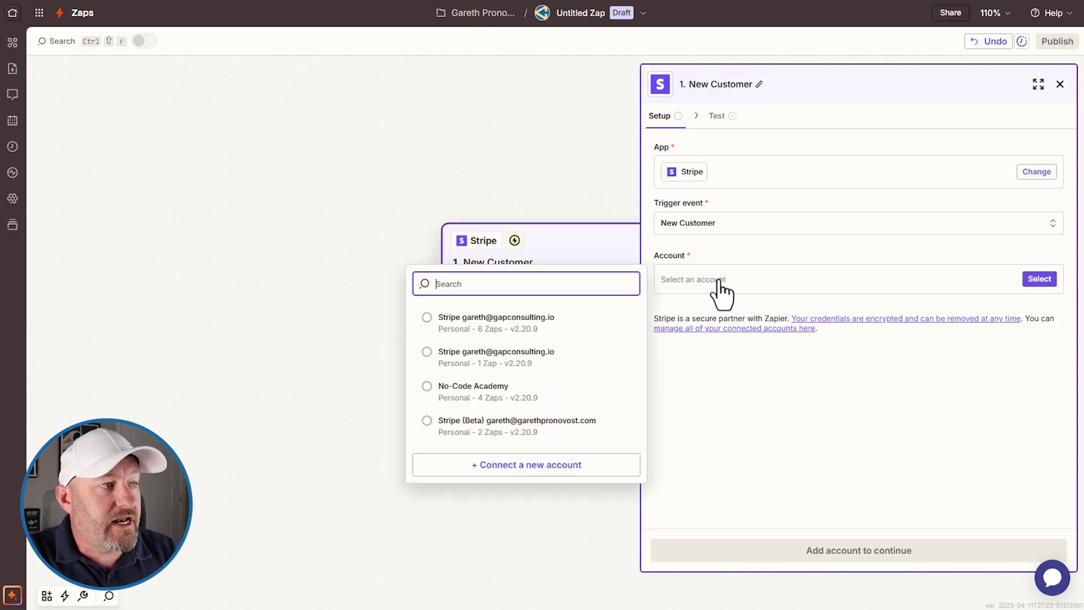
{"action": "left_click", "coordinate": [494, 327]}
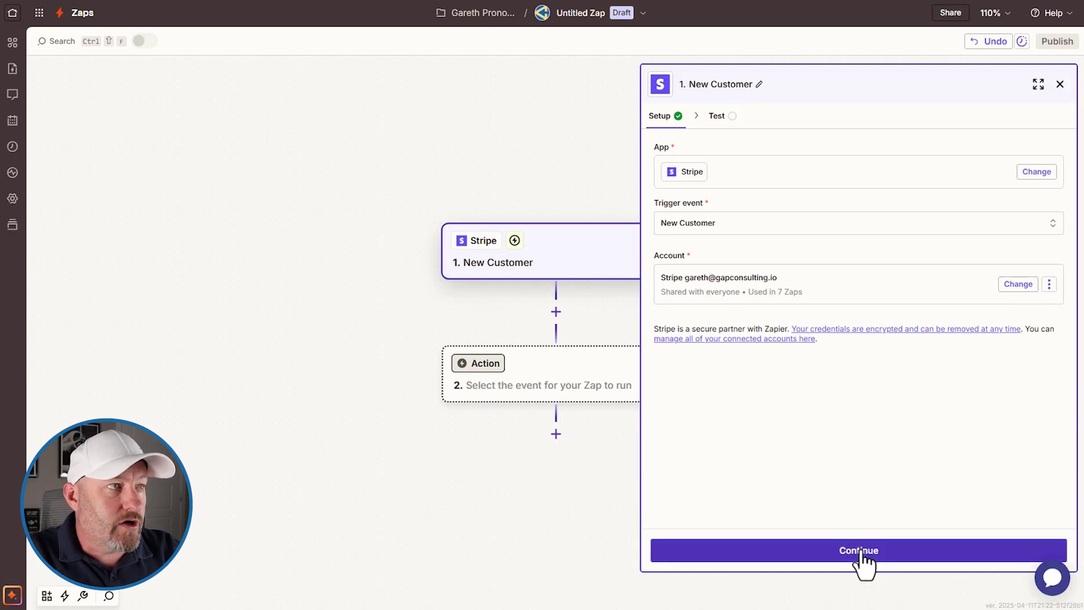
{"action": "left_click", "coordinate": [864, 562]}
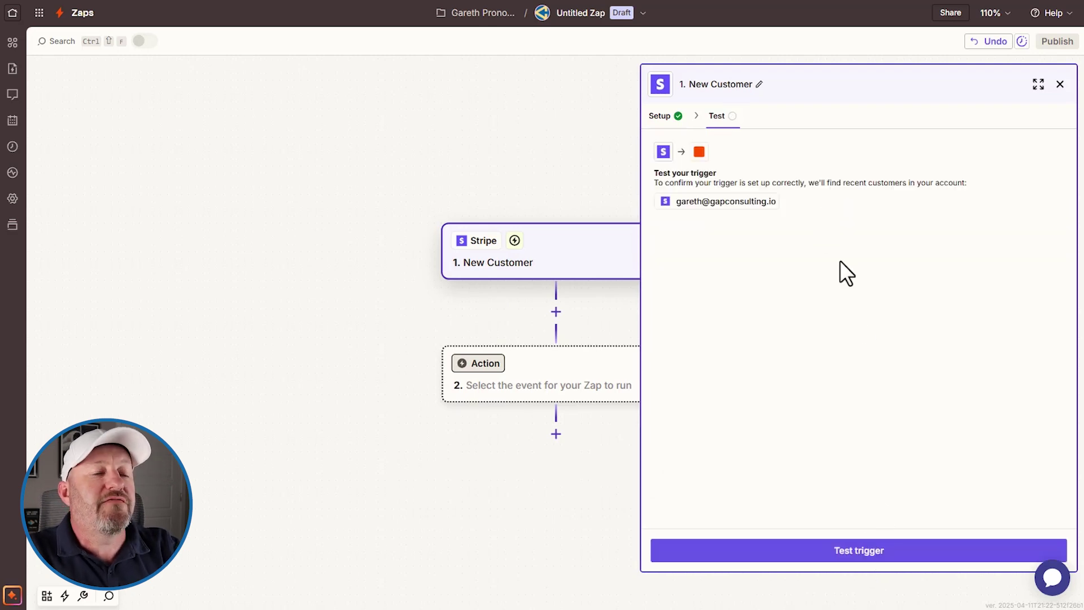
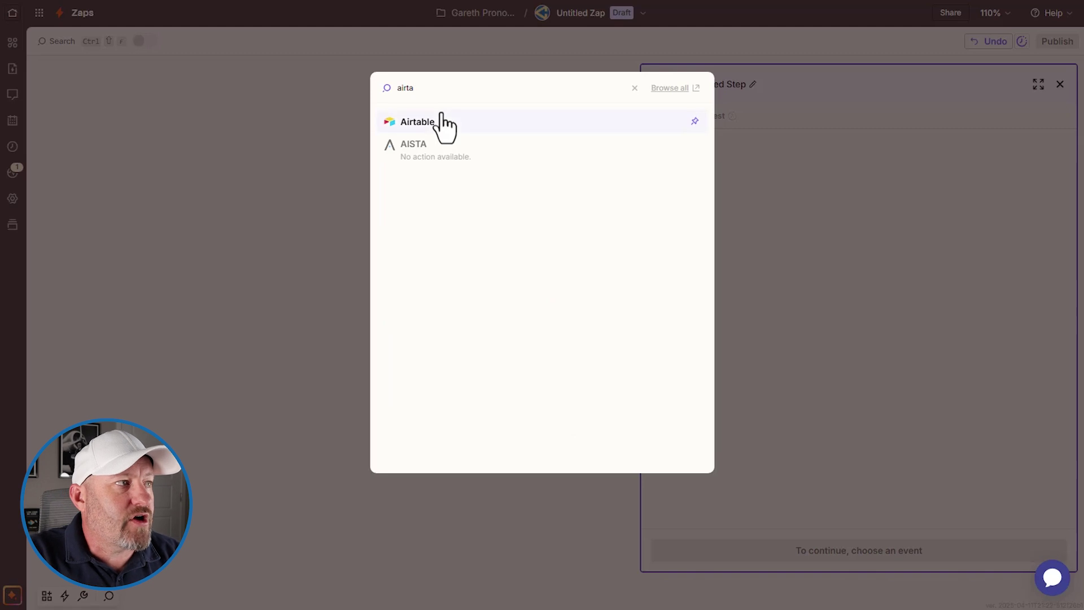
Step: Add an Airtable Find Record action as step 2 using the connected Airtable account
{"action": "left_click", "coordinate": [440, 123]}
{"action": "left_click", "coordinate": [766, 232]}
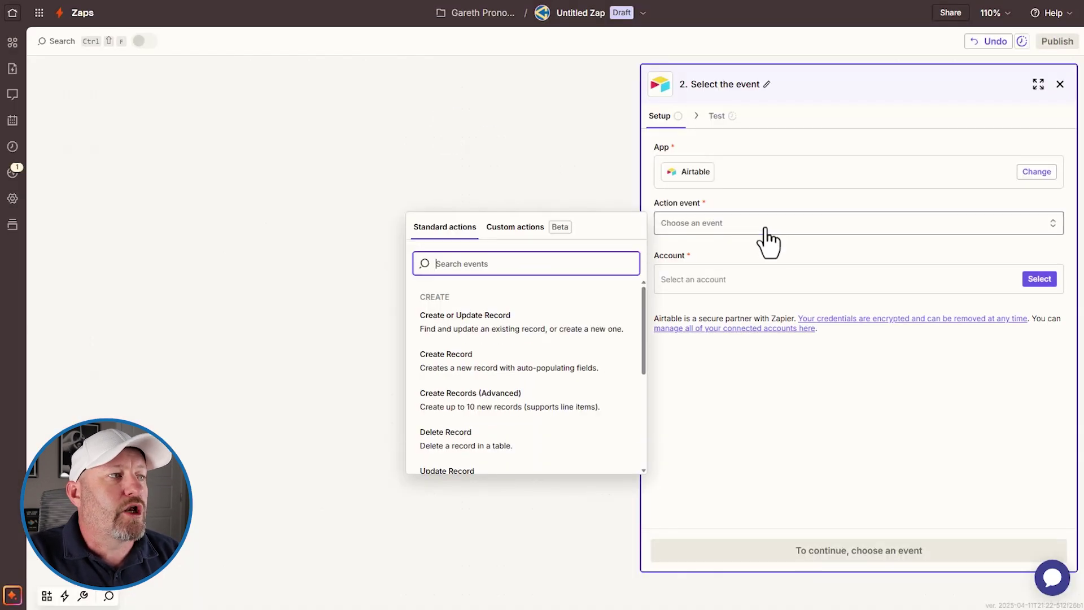
{"action": "scroll", "coordinate": [556, 339], "scroll_direction": "down", "scroll_amount": 1}
{"action": "scroll", "coordinate": [553, 341], "scroll_direction": "down", "scroll_amount": 3}
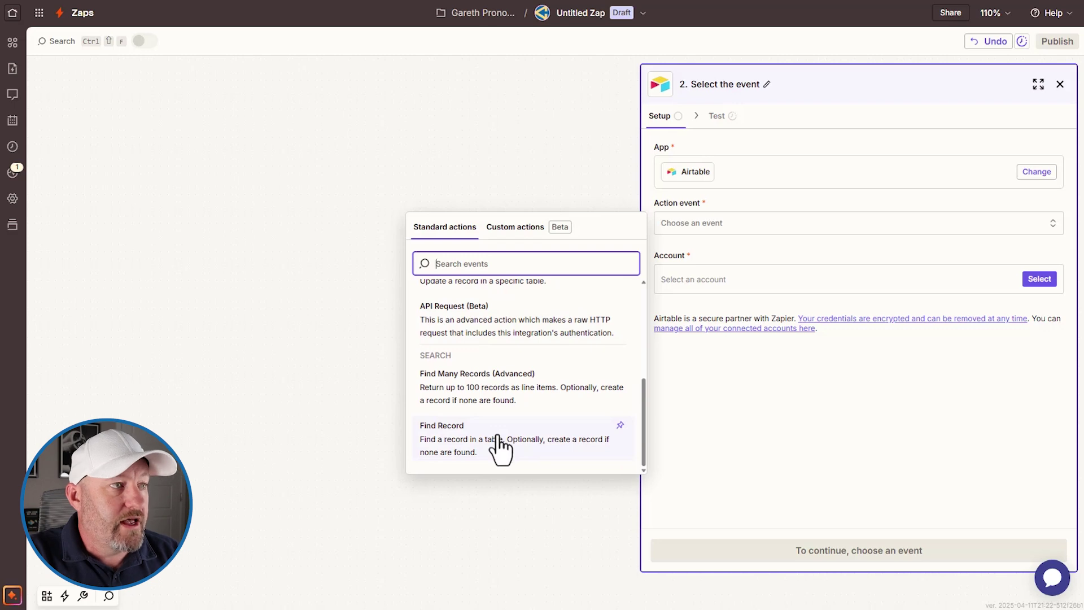
{"action": "left_click", "coordinate": [498, 443]}
{"action": "left_click", "coordinate": [520, 338]}
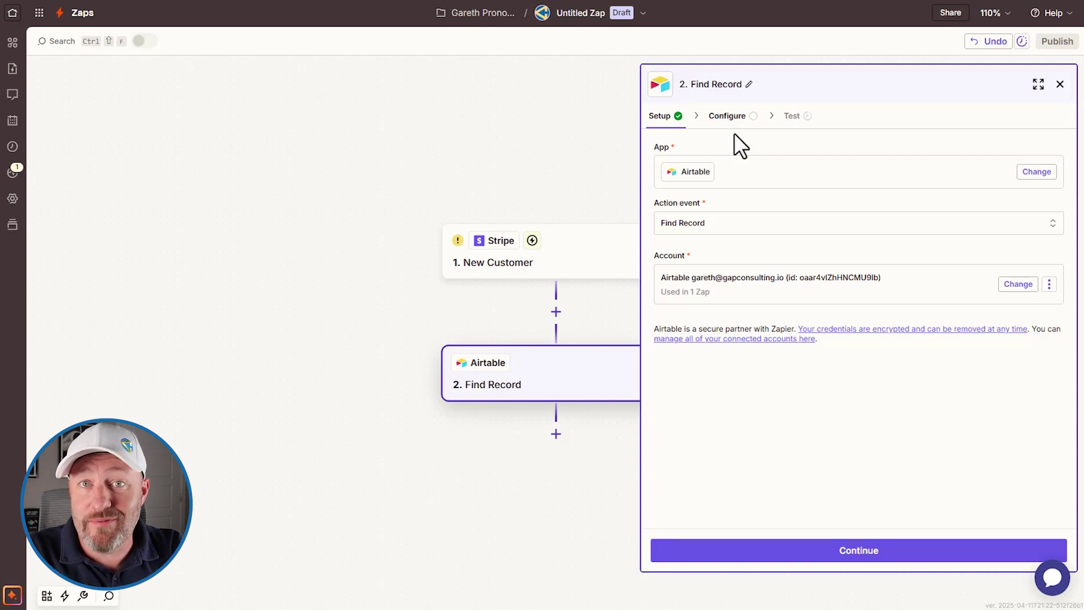
{"action": "left_click", "coordinate": [847, 556]}
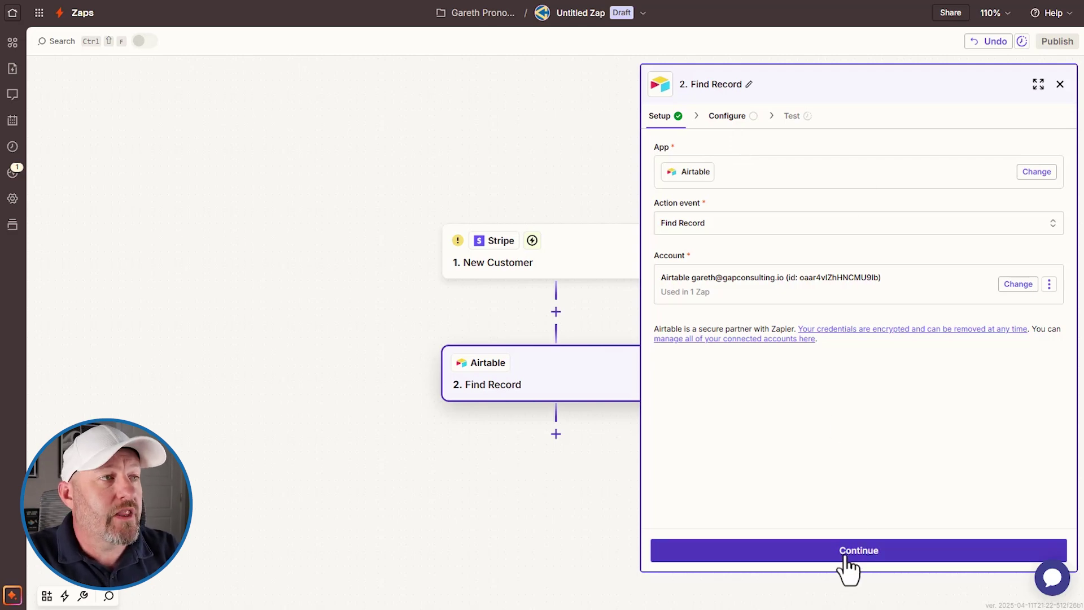
Step: Point Find Record at the Stripe Integration base's Customers table
{"action": "left_click", "coordinate": [708, 174]}
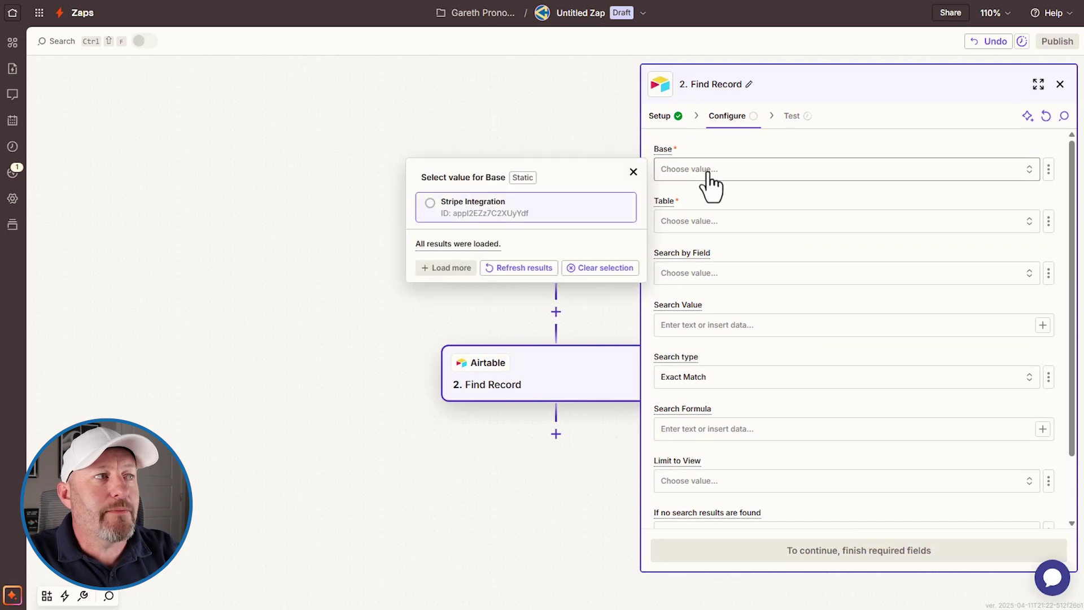
{"action": "left_click", "coordinate": [480, 214]}
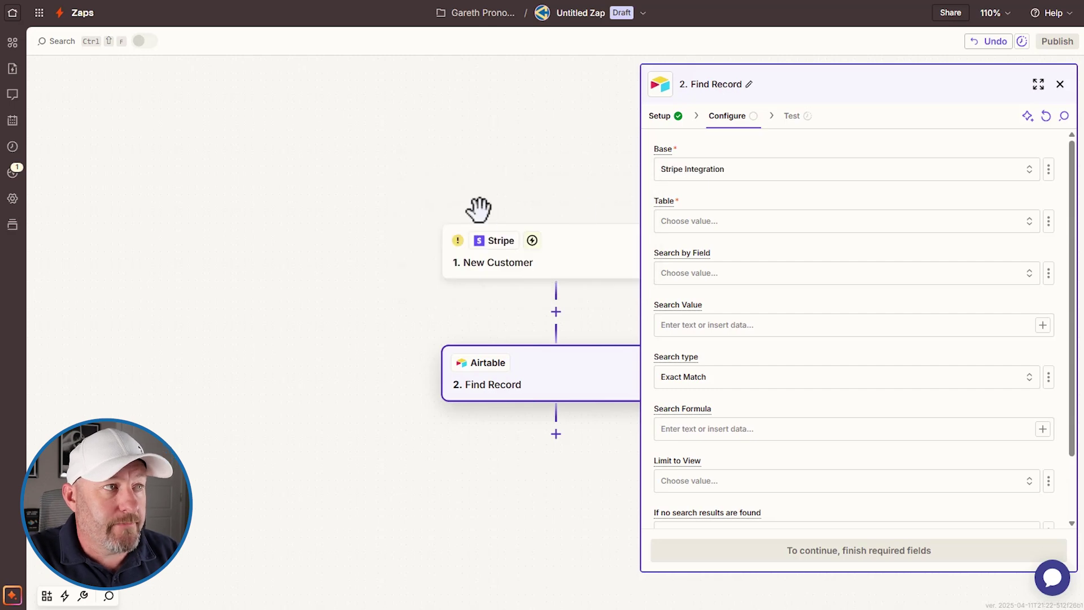
{"action": "left_click", "coordinate": [739, 228]}
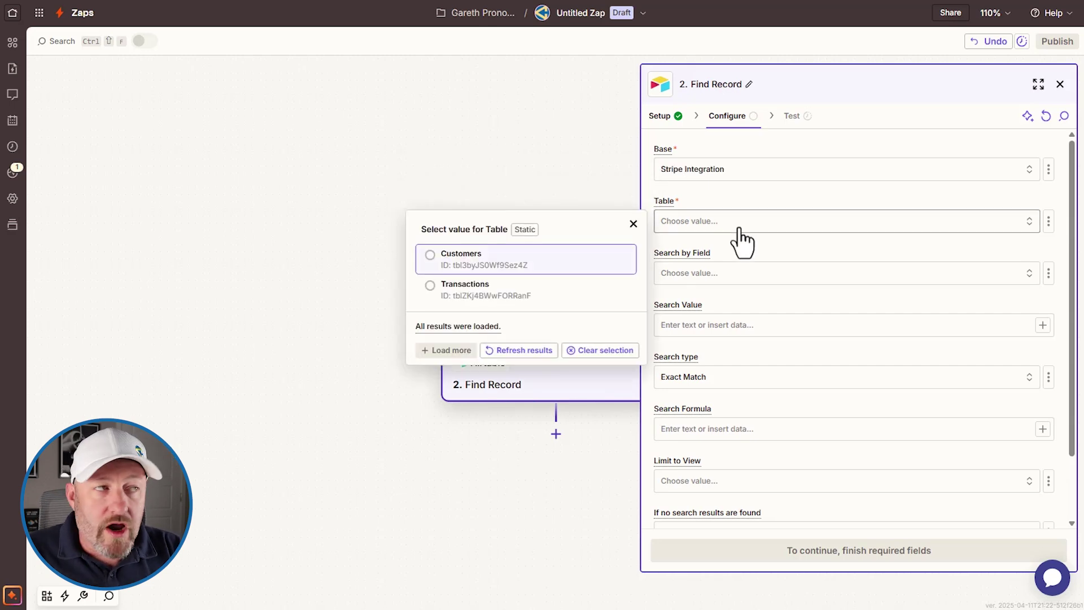
{"action": "left_click", "coordinate": [533, 264]}
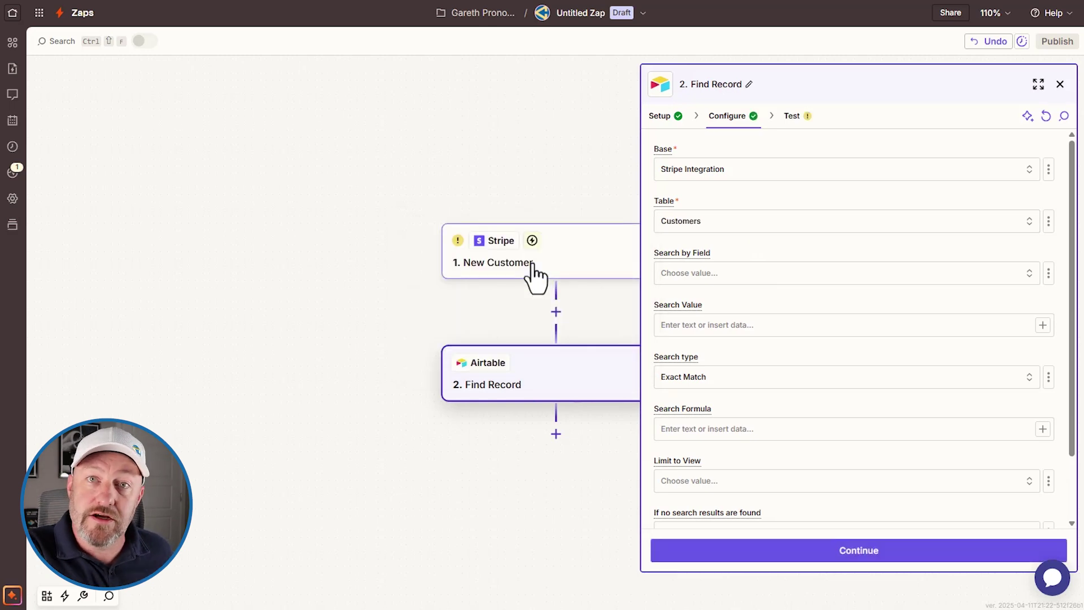
Step: Search by the Email field, using the new Stripe customer's Email as the search value
{"action": "left_click", "coordinate": [758, 275]}
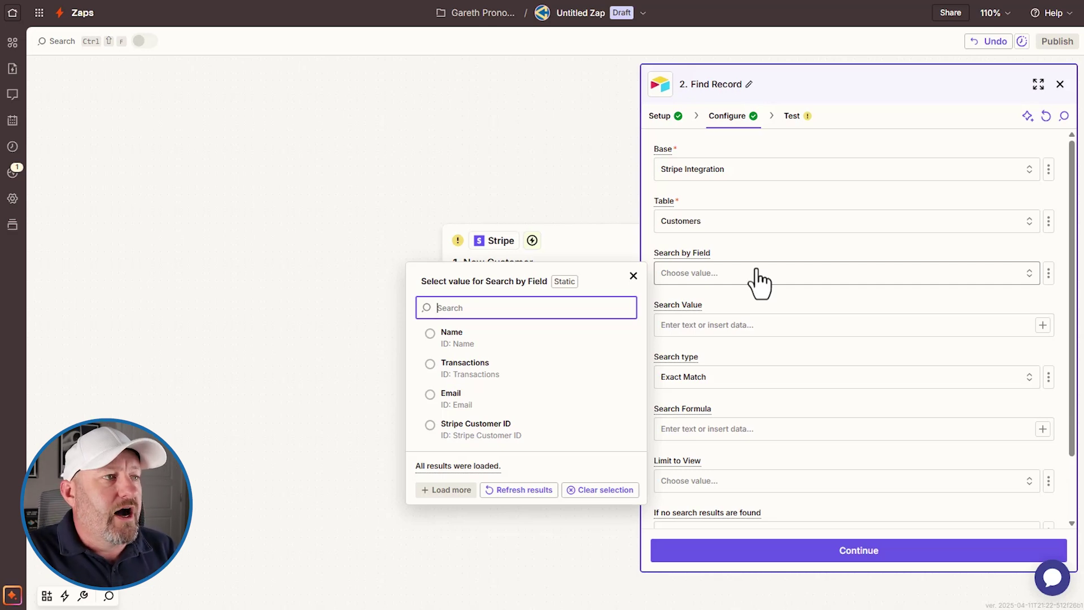
{"action": "left_click", "coordinate": [437, 401]}
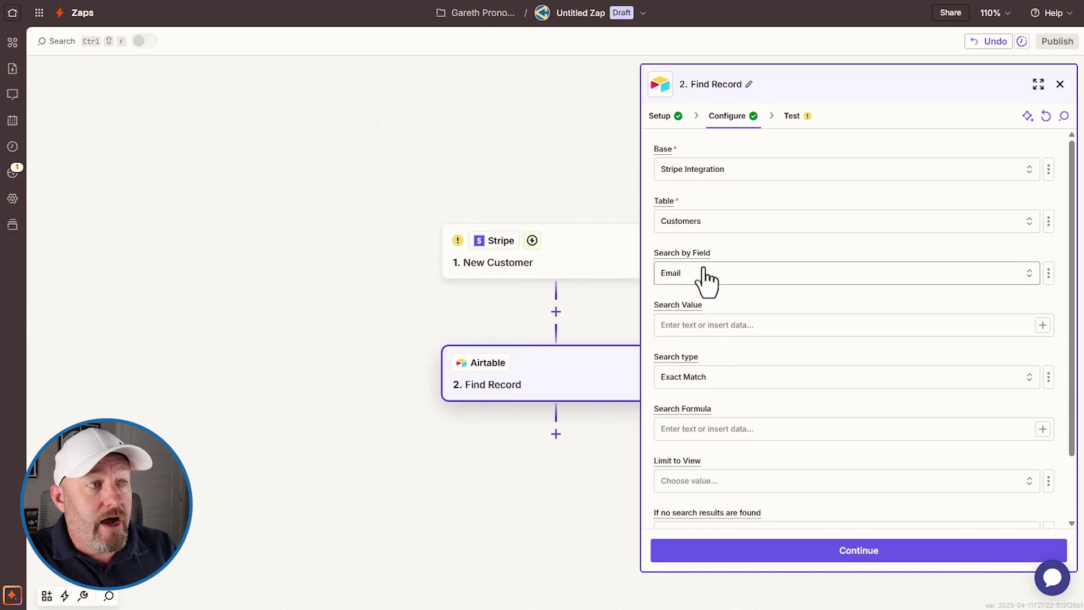
{"action": "scroll", "coordinate": [793, 265], "scroll_direction": "down", "scroll_amount": 2}
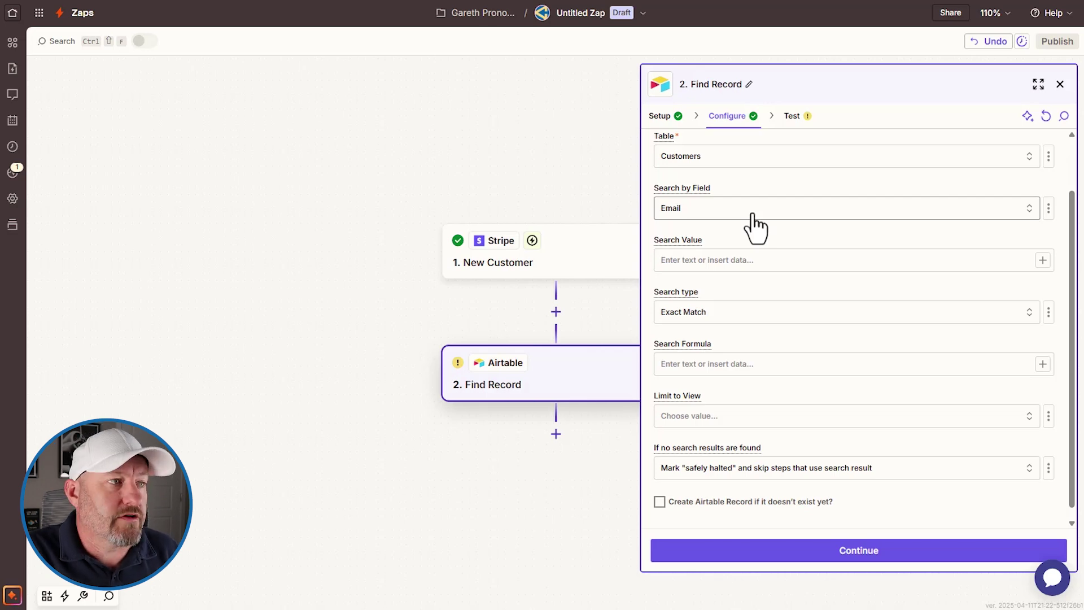
{"action": "left_click", "coordinate": [708, 261]}
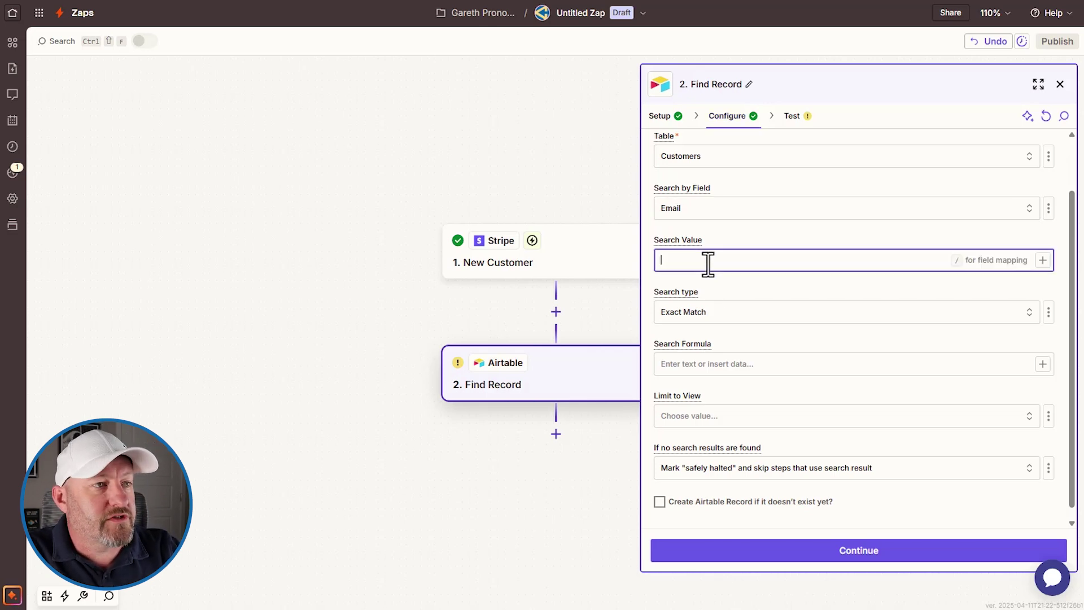
{"action": "left_click", "coordinate": [1043, 261]}
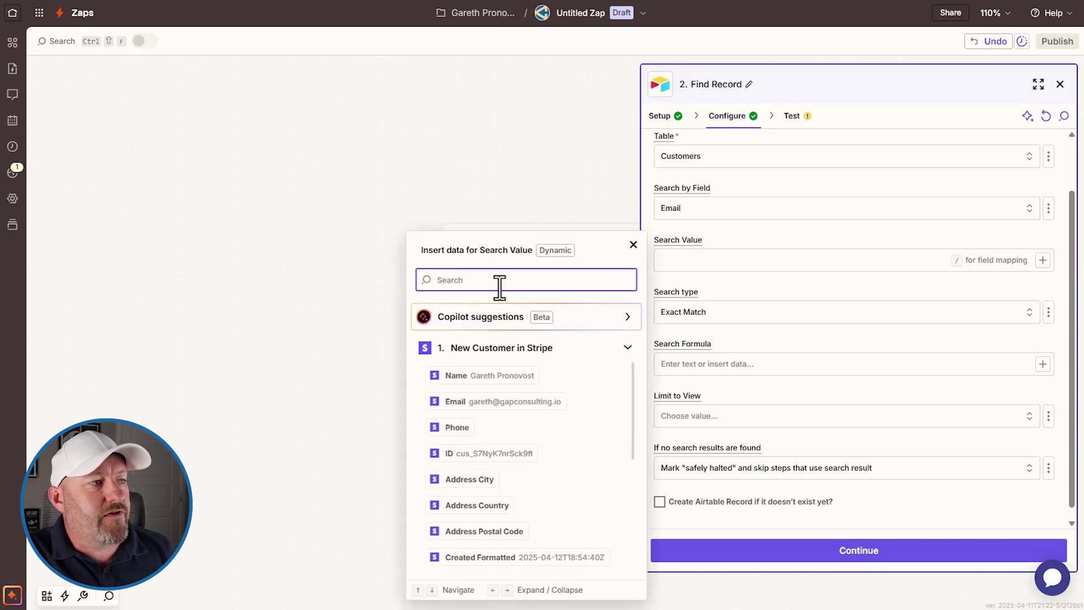
{"action": "left_click", "coordinate": [508, 402]}
{"action": "left_click", "coordinate": [826, 294]}
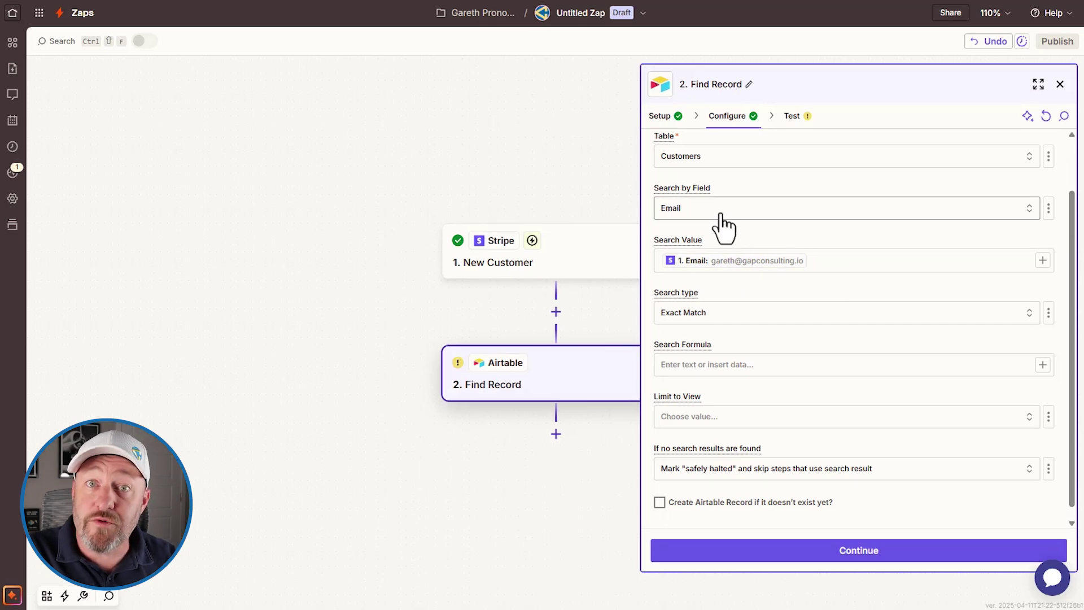
Step: Enable creating a missing Customers record and map the Stripe customer's Name into Name
{"action": "scroll", "coordinate": [897, 452], "scroll_direction": "down", "scroll_amount": 1}
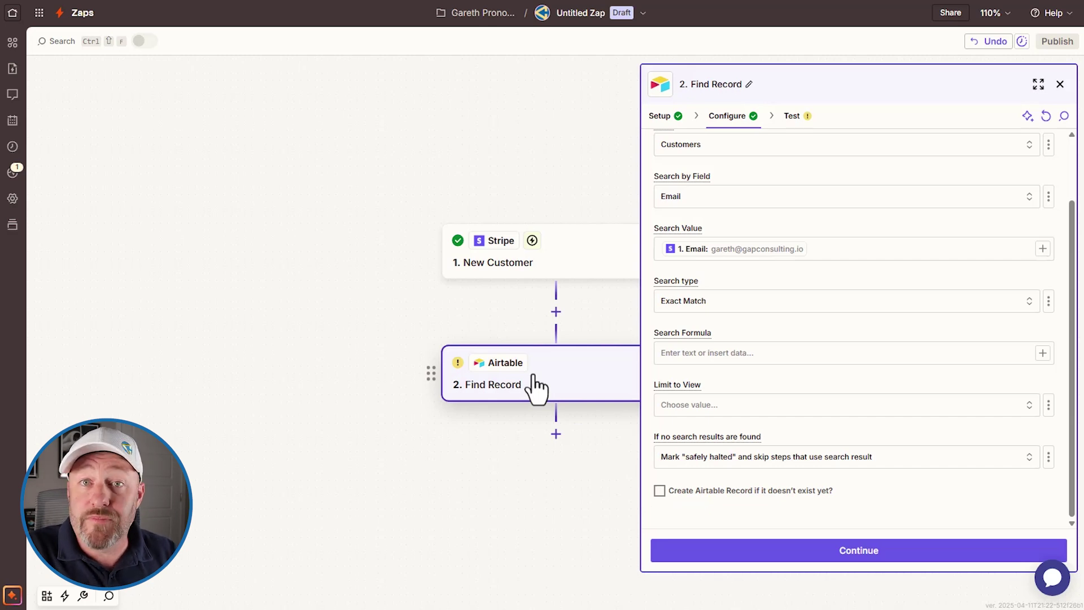
{"action": "left_click", "coordinate": [658, 491]}
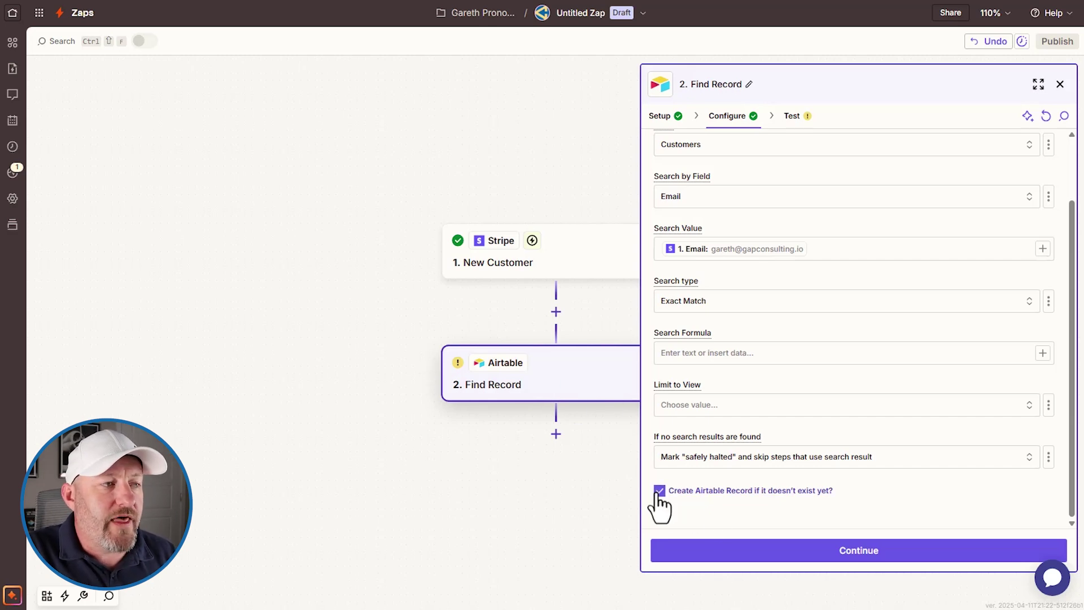
{"action": "scroll", "coordinate": [758, 469], "scroll_direction": "down", "scroll_amount": 2}
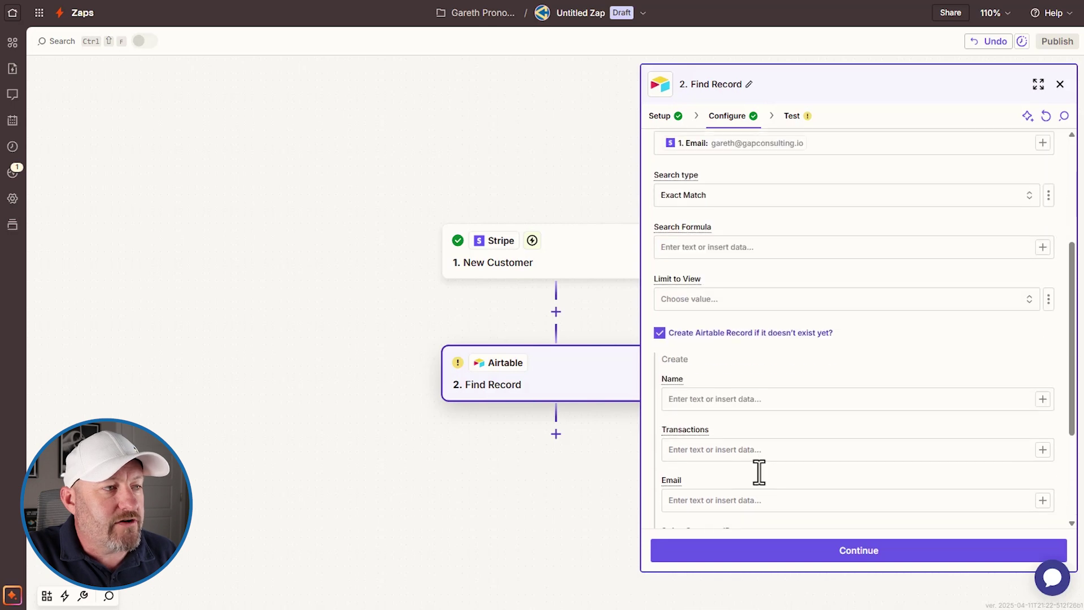
{"action": "scroll", "coordinate": [758, 469], "scroll_direction": "down", "scroll_amount": 3}
{"action": "left_click", "coordinate": [725, 247]}
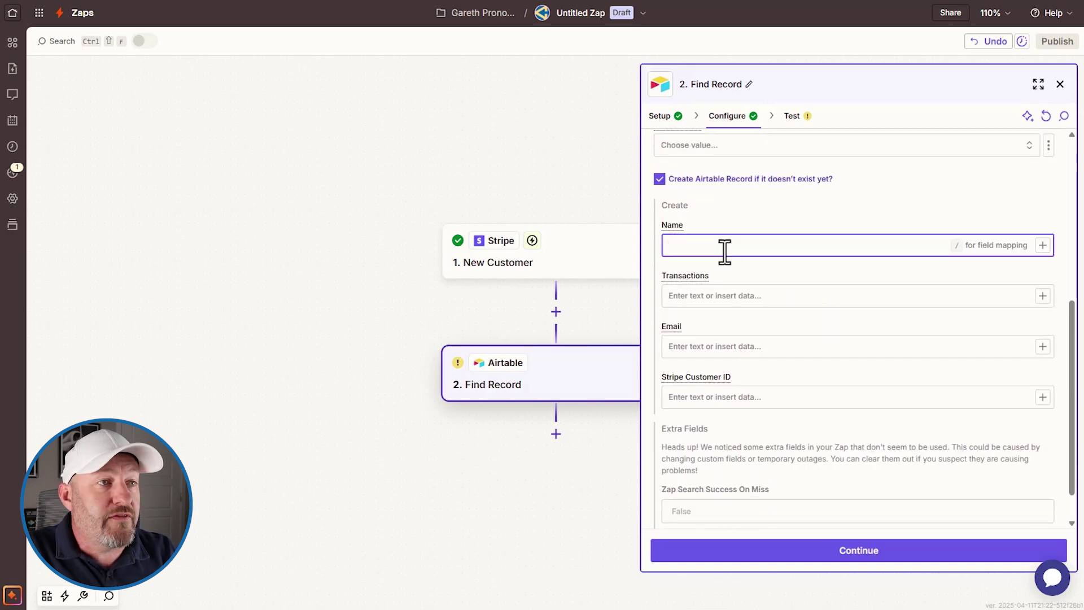
{"action": "left_click", "coordinate": [1042, 245]}
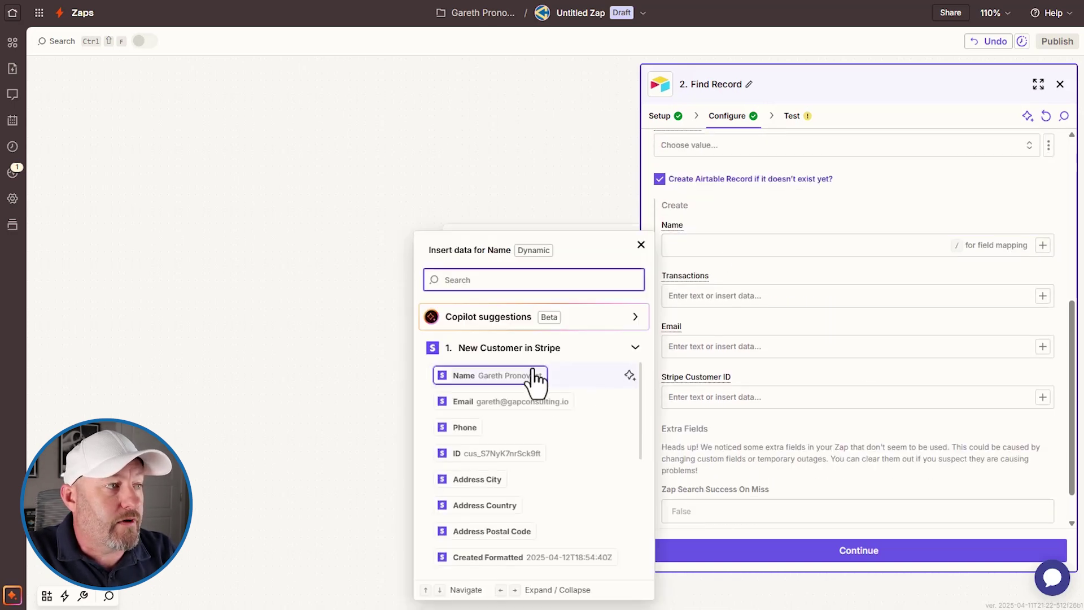
{"action": "left_click", "coordinate": [533, 375]}
{"action": "left_click", "coordinate": [745, 277]}
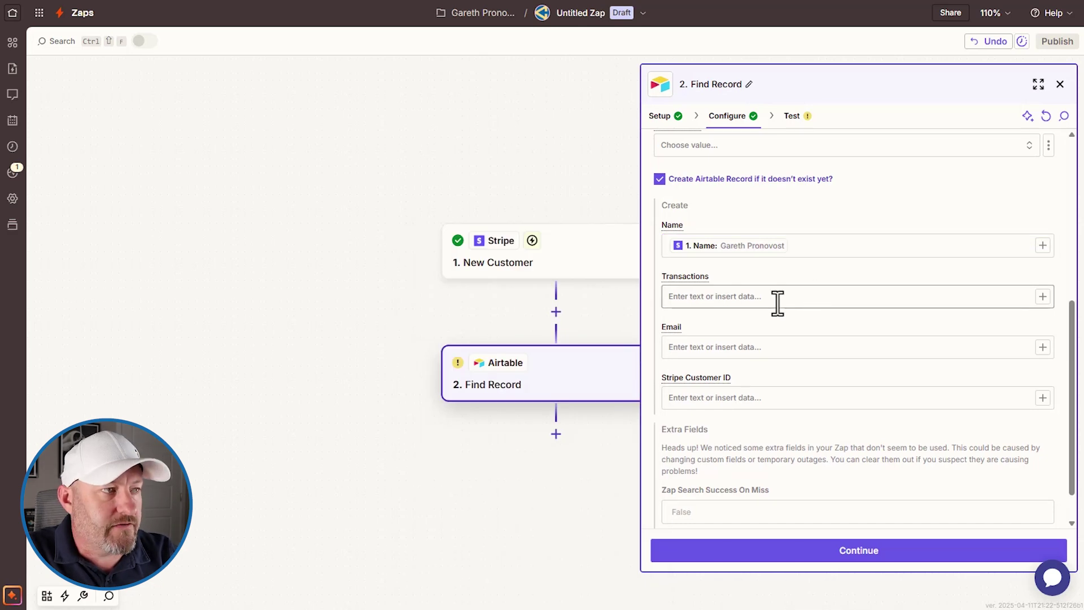
Step: Map Stripe's customer Email and ID into the Email and Stripe Customer ID fields
{"action": "left_click", "coordinate": [791, 347]}
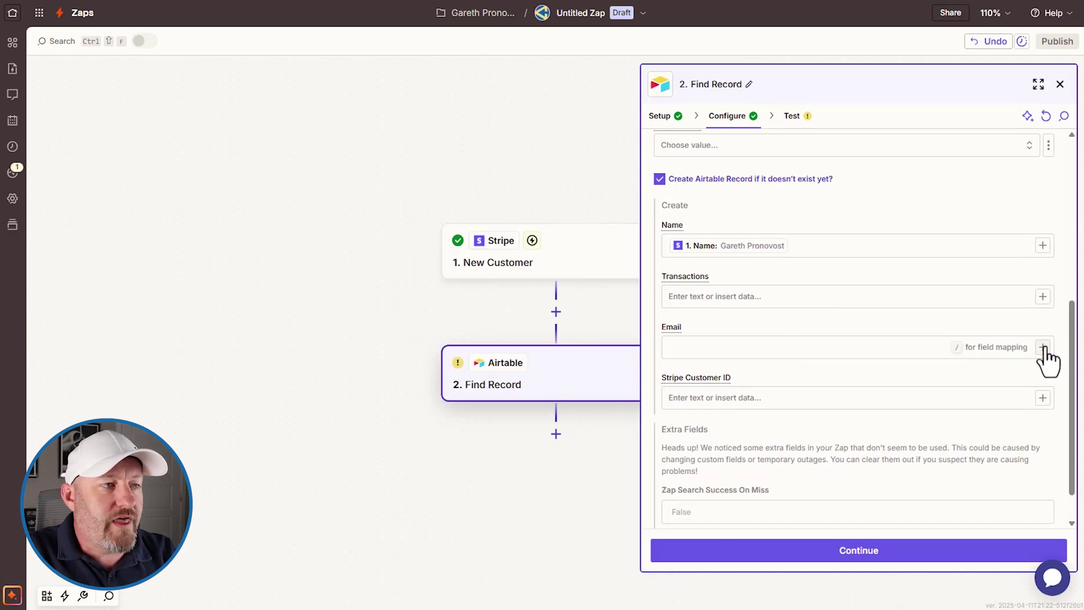
{"action": "left_click", "coordinate": [1042, 346]}
{"action": "left_click", "coordinate": [522, 401]}
{"action": "left_click", "coordinate": [771, 398]}
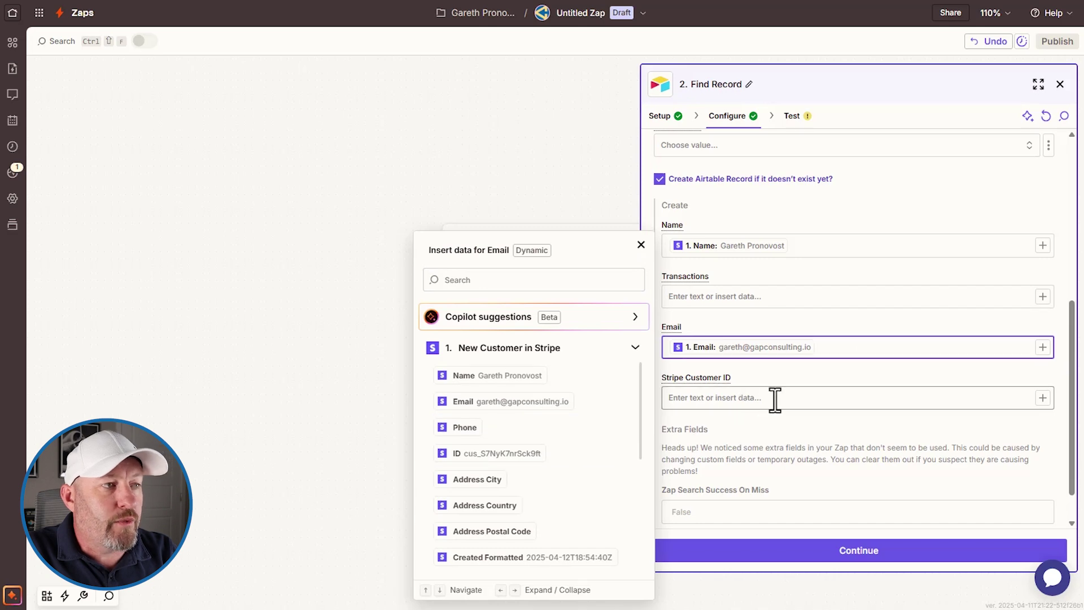
{"action": "left_click", "coordinate": [1042, 399]}
{"action": "left_click", "coordinate": [520, 455]}
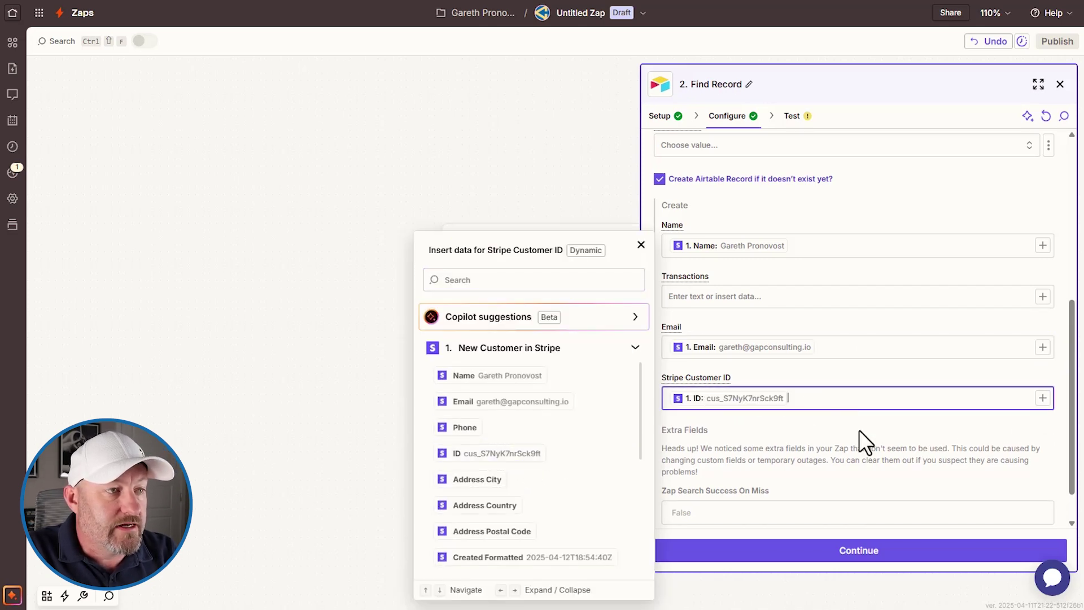
{"action": "left_click", "coordinate": [858, 432]}
{"action": "left_click", "coordinate": [878, 558]}
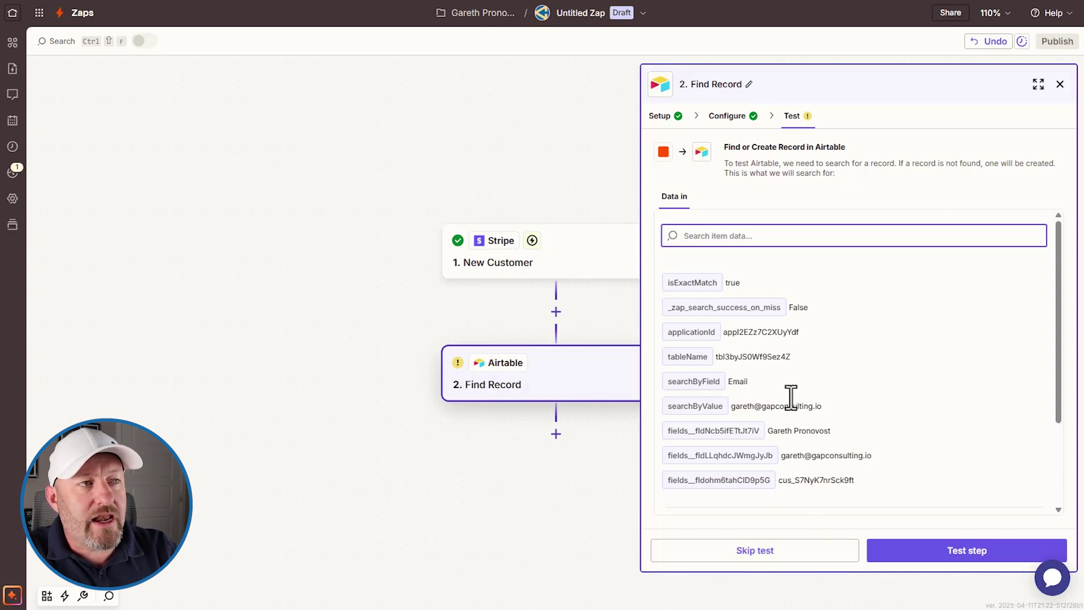
Step: Test the Find Record step and confirm the new Customers record appeared in Airtable
{"action": "left_click", "coordinate": [958, 559]}
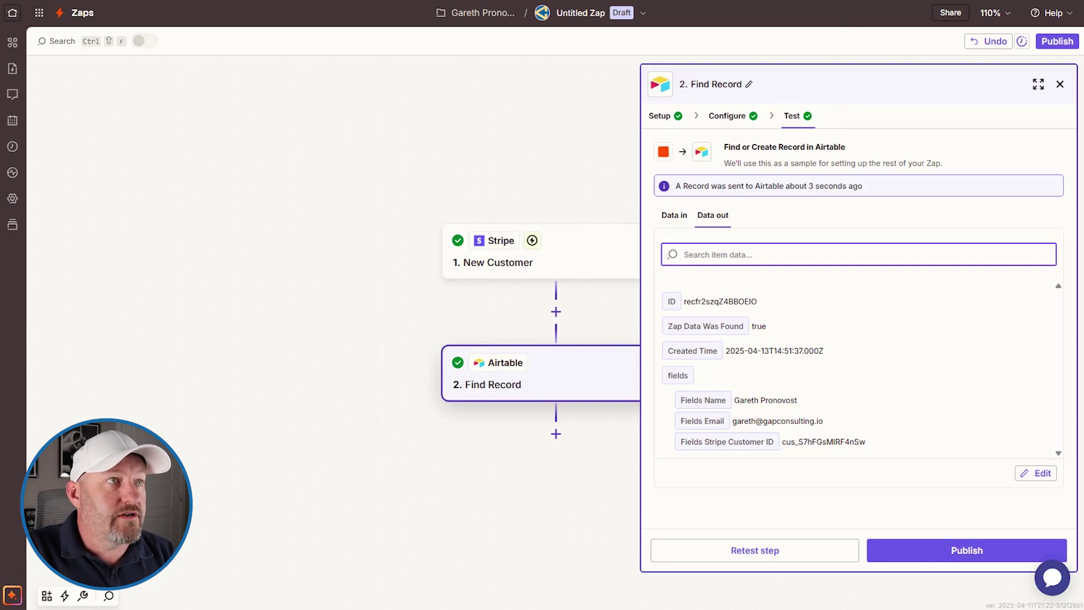
{"action": "key", "text": "ctrl+Tab"}
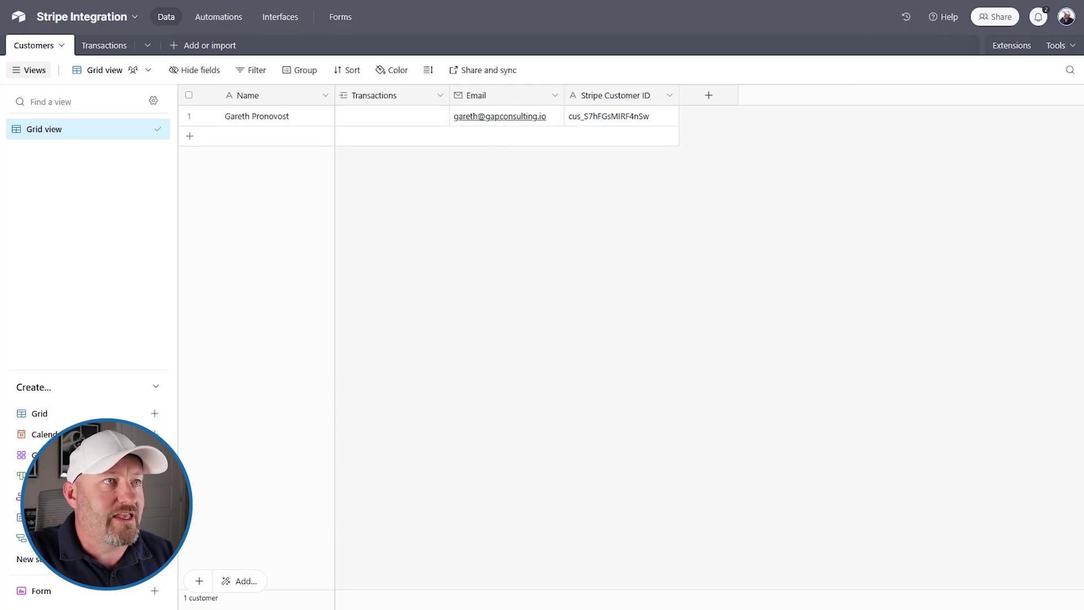
{"action": "key", "text": "ctrl+shift+Tab"}
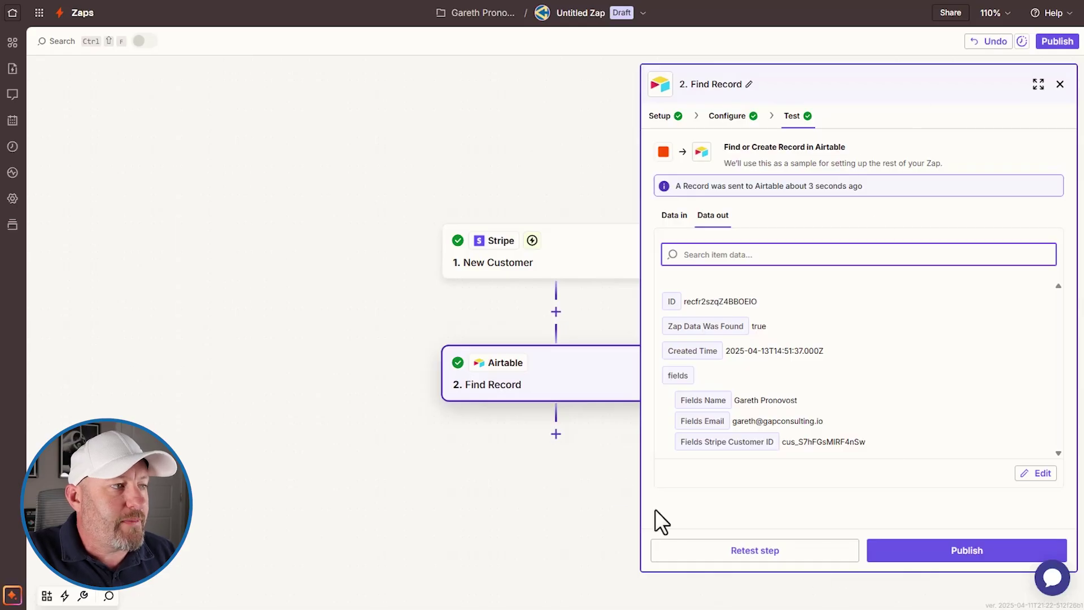
Step: Add a third step using Airtable's Update Record action
{"action": "left_click", "coordinate": [556, 433]}
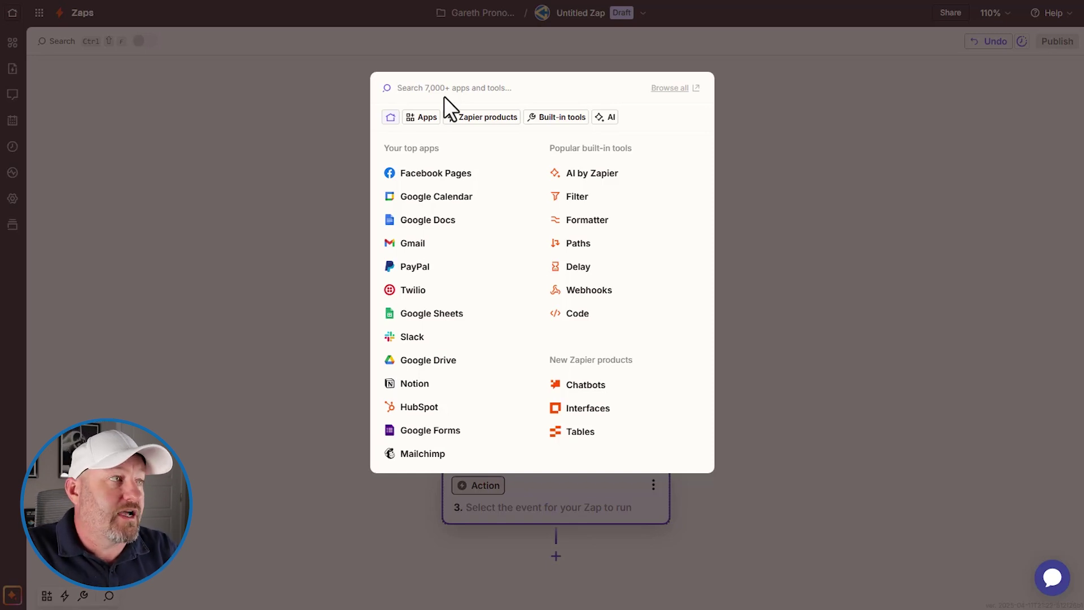
{"action": "type", "text": "airta"}
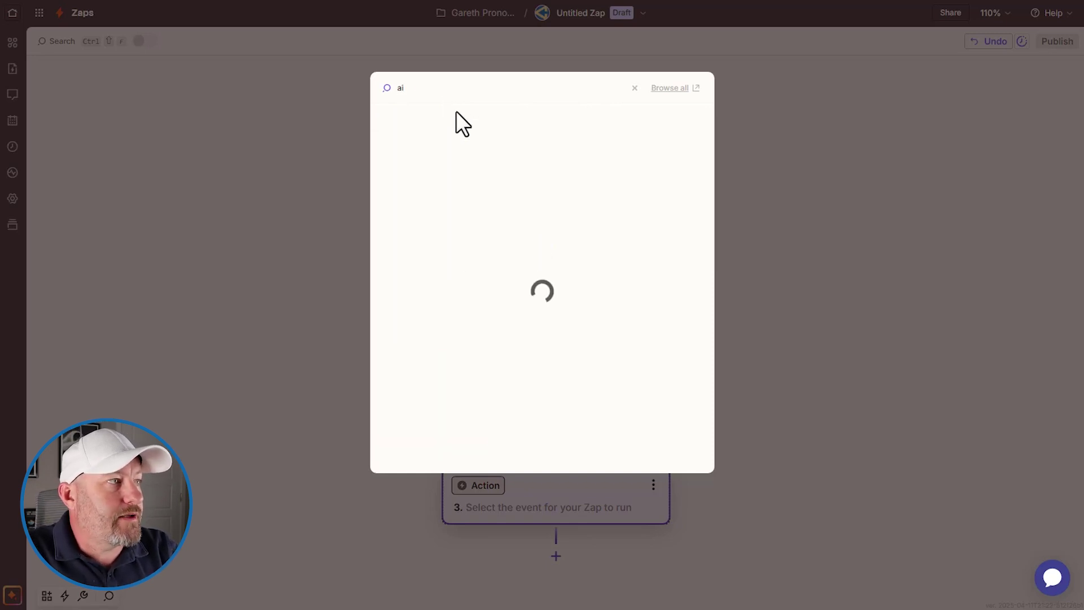
{"action": "left_click", "coordinate": [435, 122]}
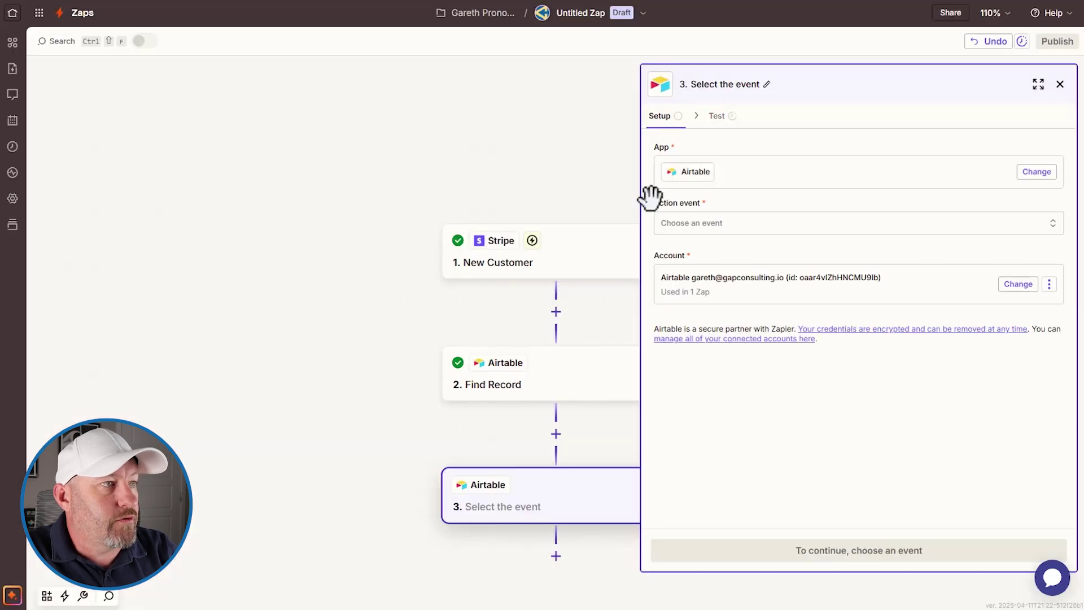
{"action": "left_click", "coordinate": [707, 222]}
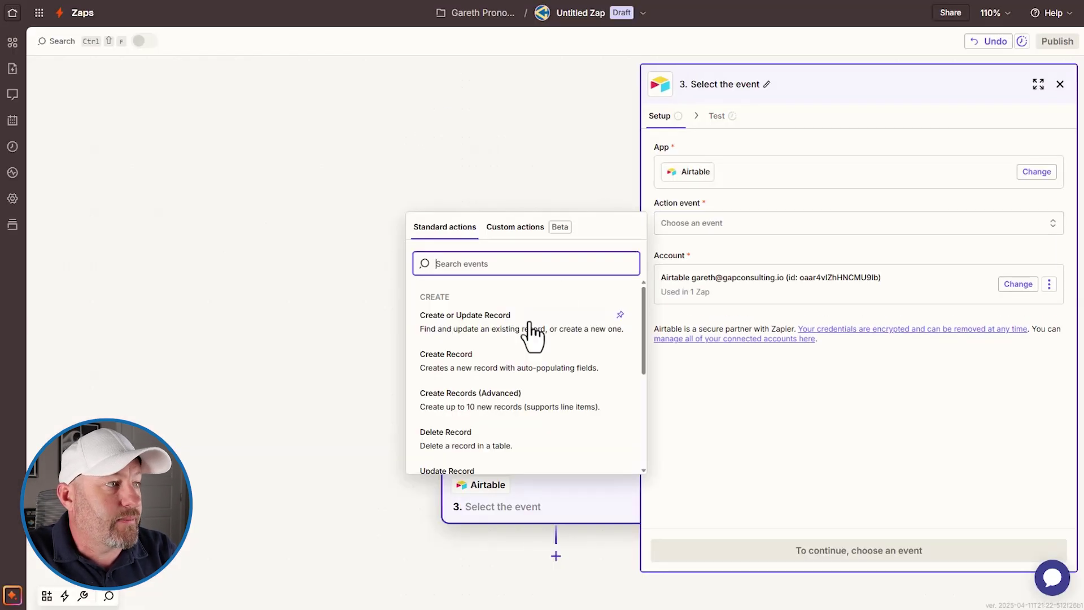
{"action": "left_click", "coordinate": [565, 316]}
{"action": "scroll", "coordinate": [531, 361], "scroll_direction": "down", "scroll_amount": 1}
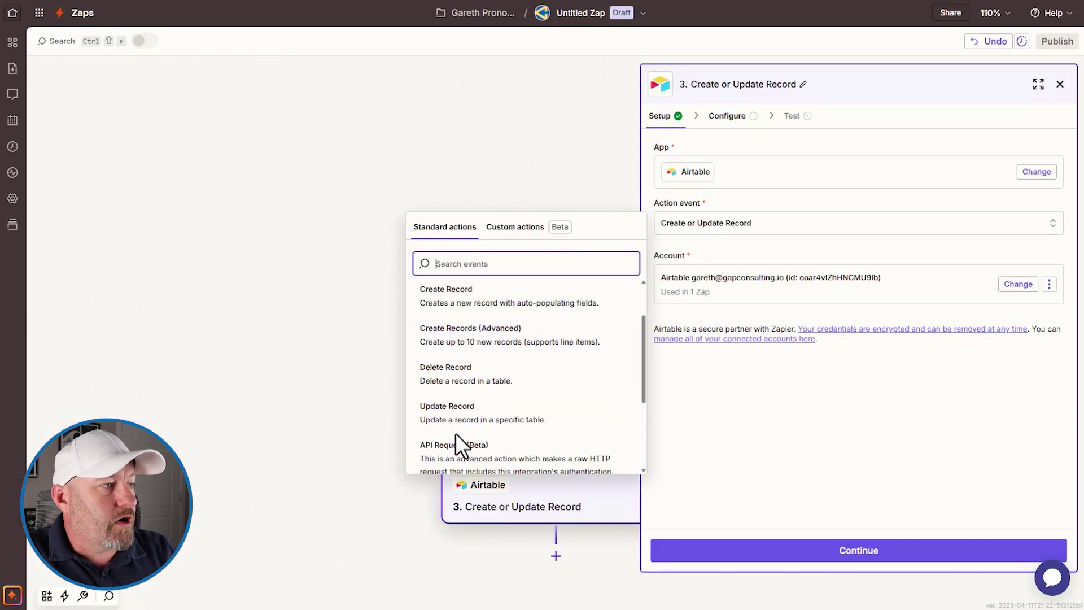
{"action": "left_click", "coordinate": [450, 412]}
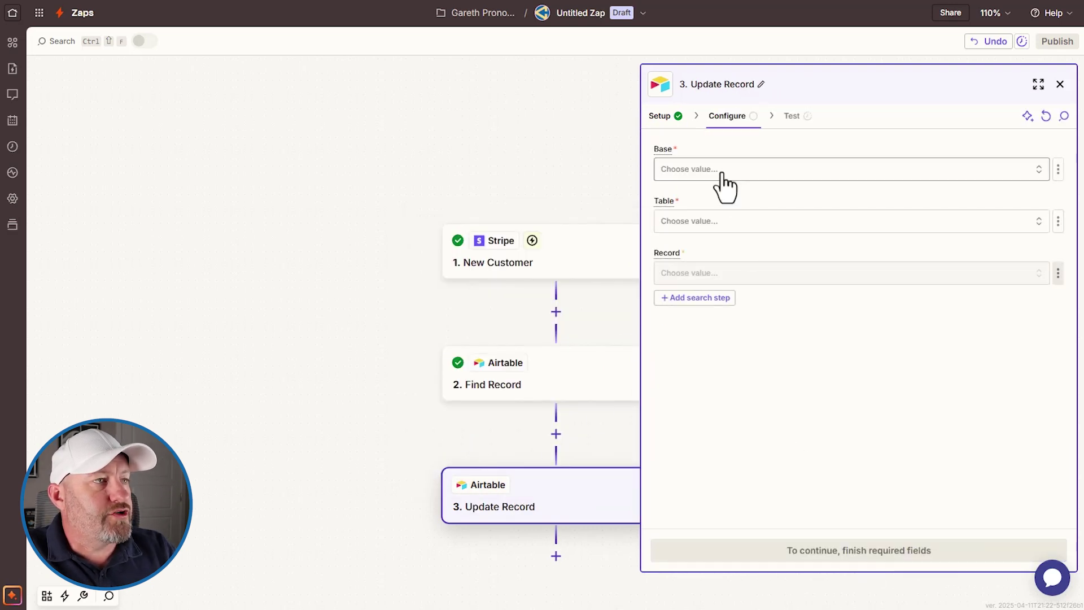
Step: Target the Stripe Integration base's Customers table in Update Record
{"action": "left_click", "coordinate": [726, 172]}
{"action": "left_click", "coordinate": [532, 214]}
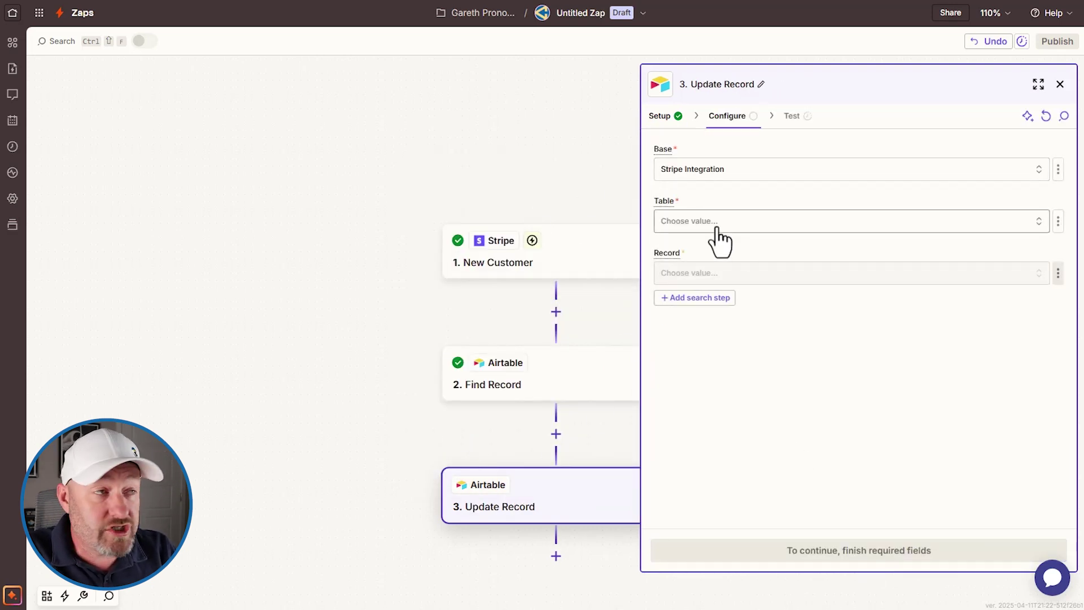
{"action": "left_click", "coordinate": [744, 223]}
{"action": "left_click", "coordinate": [478, 265]}
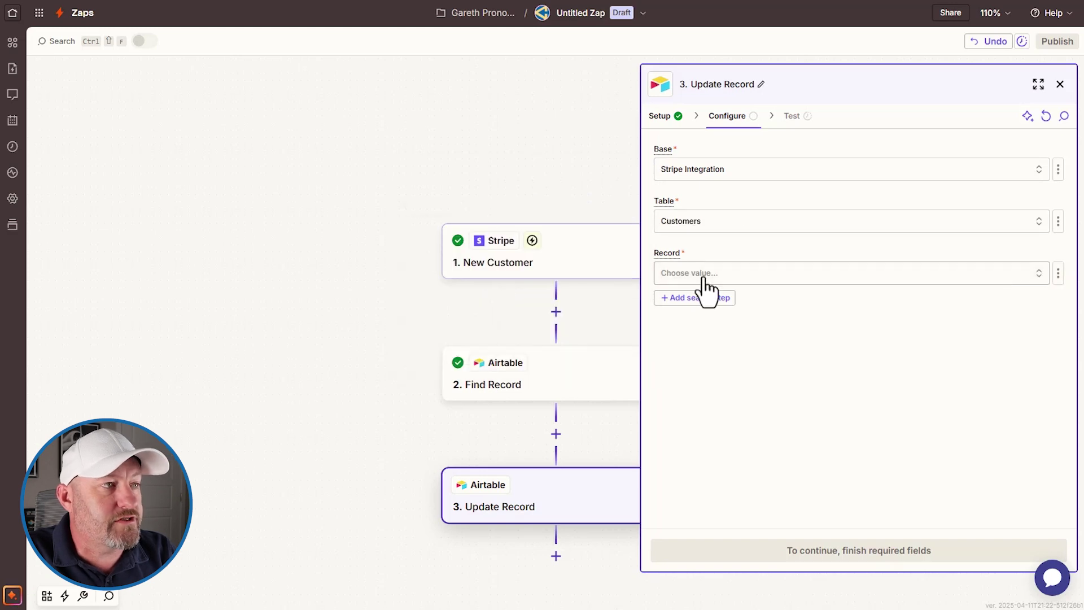
Step: Set Record to a custom value mapped from the Find Record step's record ID
{"action": "left_click", "coordinate": [795, 276]}
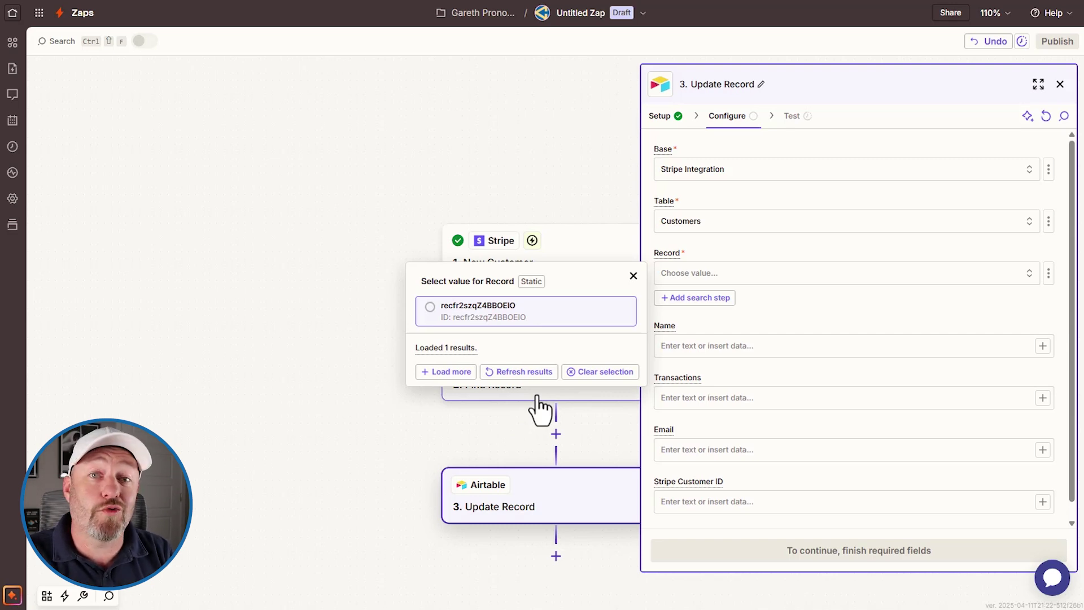
{"action": "left_click", "coordinate": [1048, 273]}
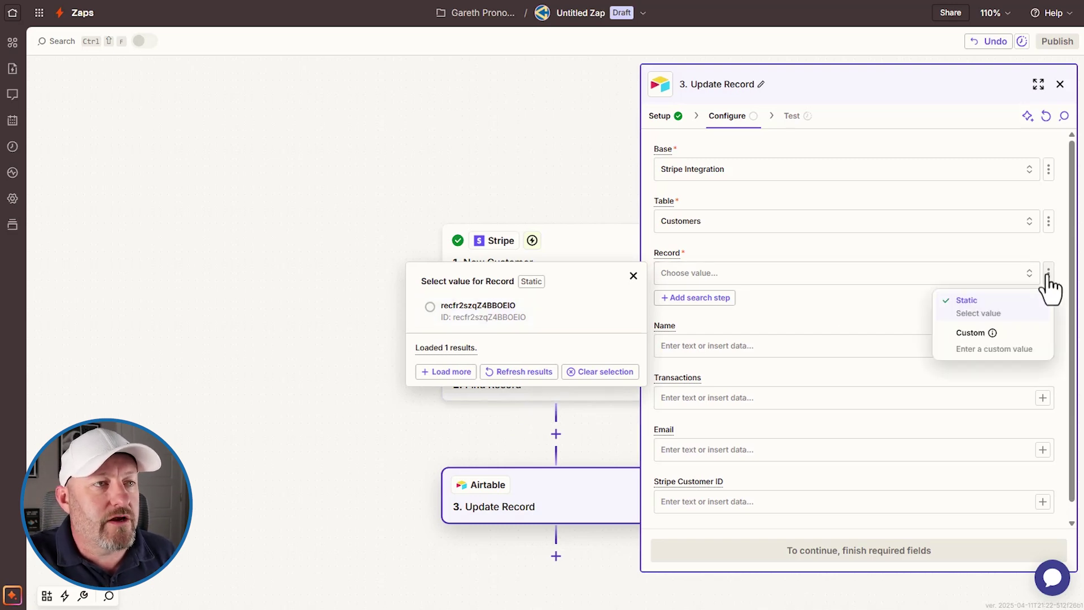
{"action": "left_click", "coordinate": [985, 349]}
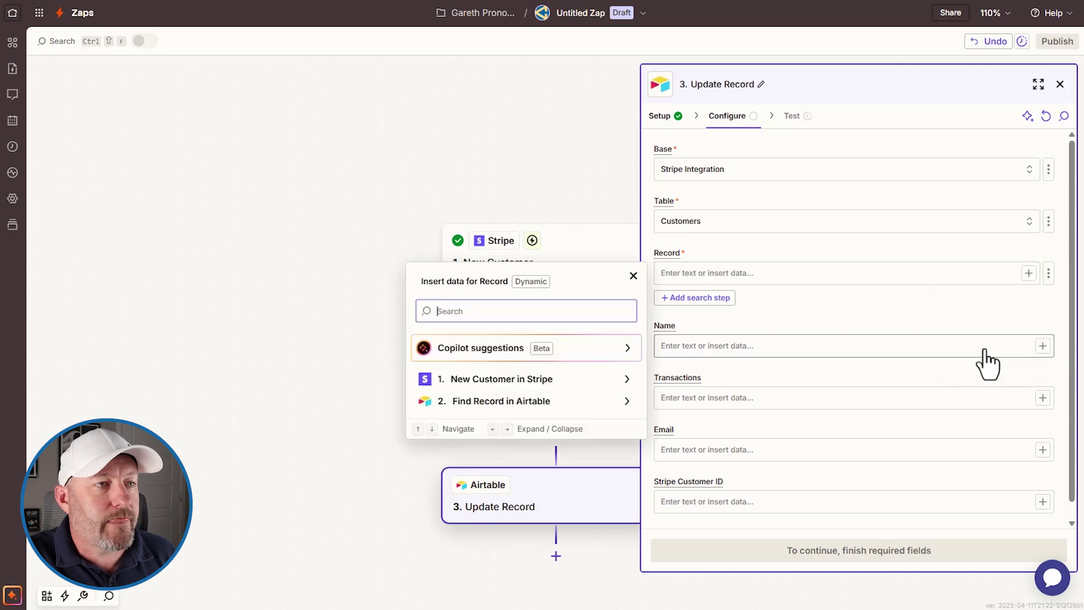
{"action": "left_click", "coordinate": [468, 402]}
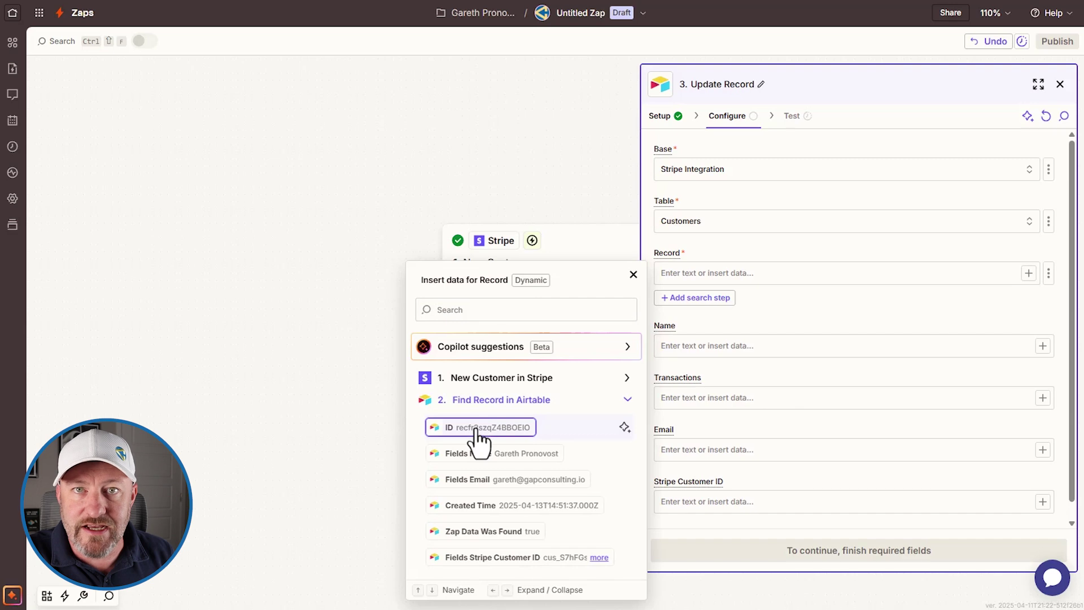
{"action": "left_click", "coordinate": [476, 427]}
{"action": "left_click", "coordinate": [811, 317]}
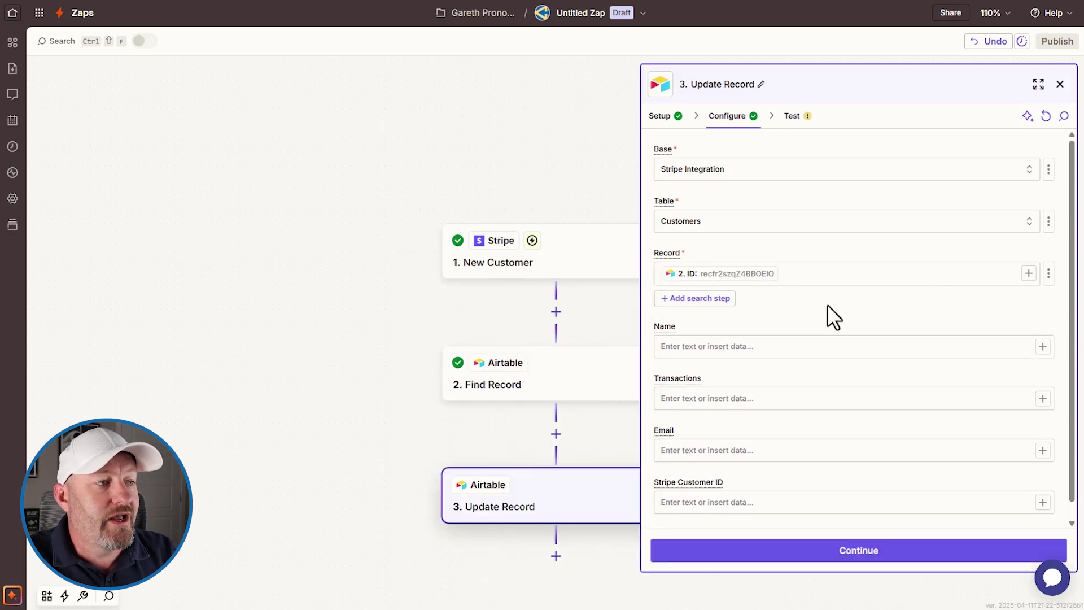
Step: Map the New Customer in Stripe ID into the Stripe Customer ID field
{"action": "scroll", "coordinate": [828, 307], "scroll_direction": "down", "scroll_amount": 1}
{"action": "left_click", "coordinate": [701, 485]}
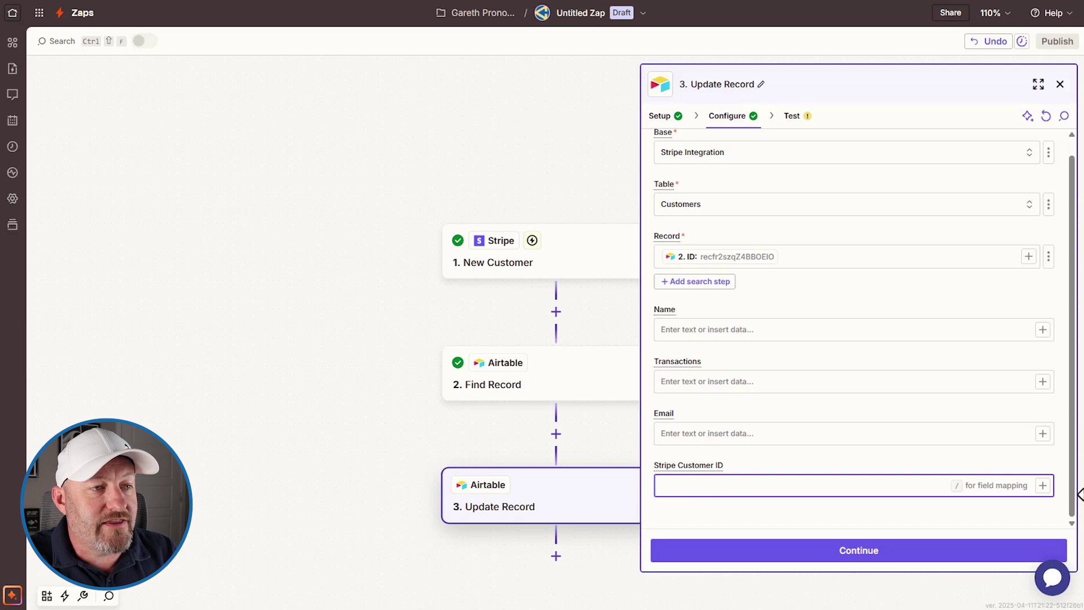
{"action": "left_click", "coordinate": [1042, 486]}
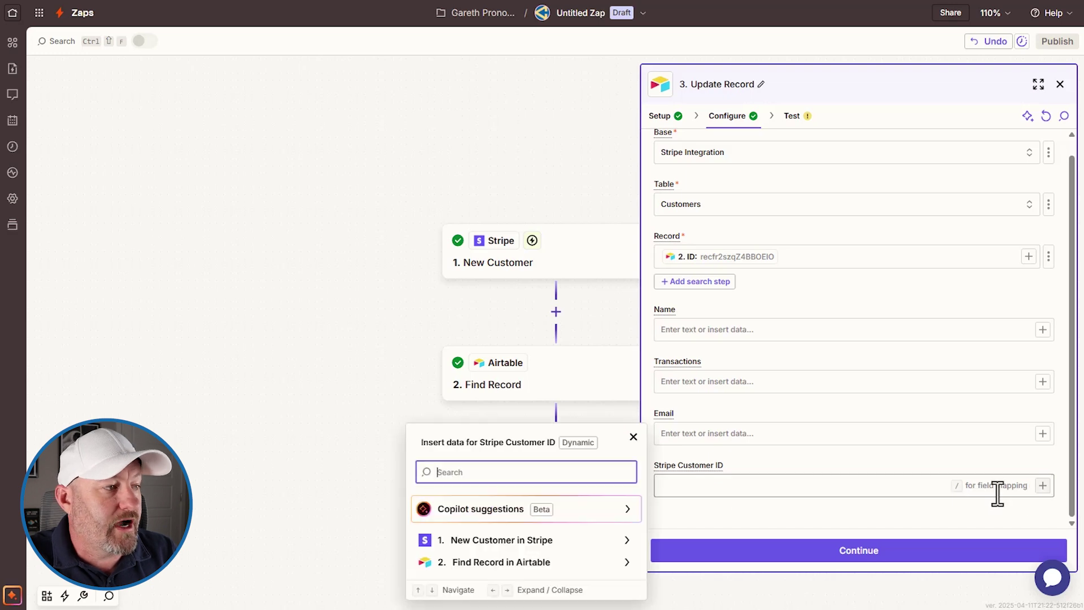
{"action": "left_click", "coordinate": [566, 539]}
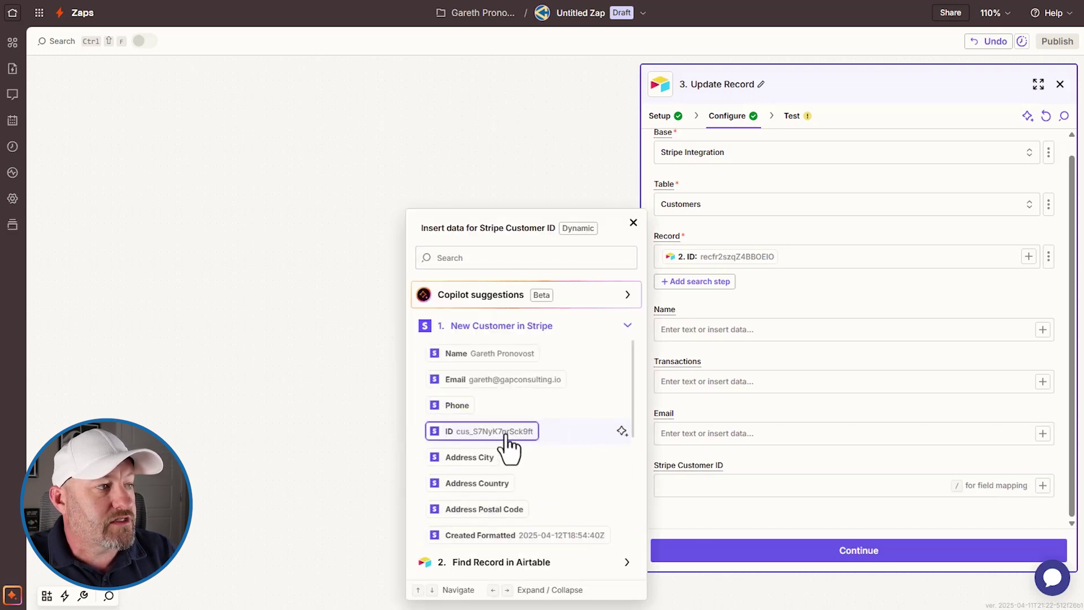
{"action": "left_click", "coordinate": [486, 432]}
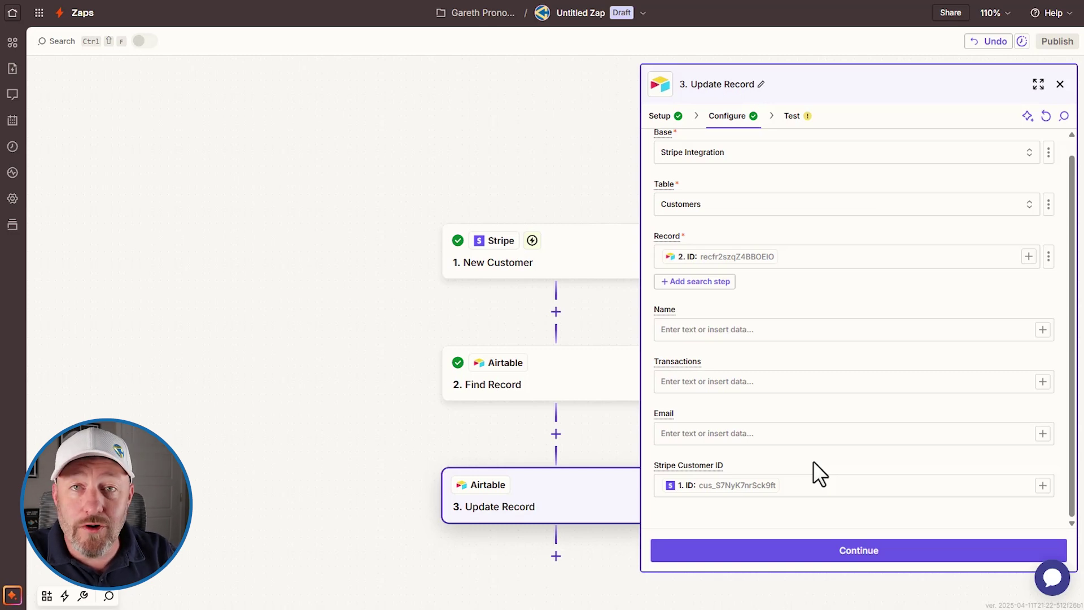
{"action": "left_click", "coordinate": [828, 556]}
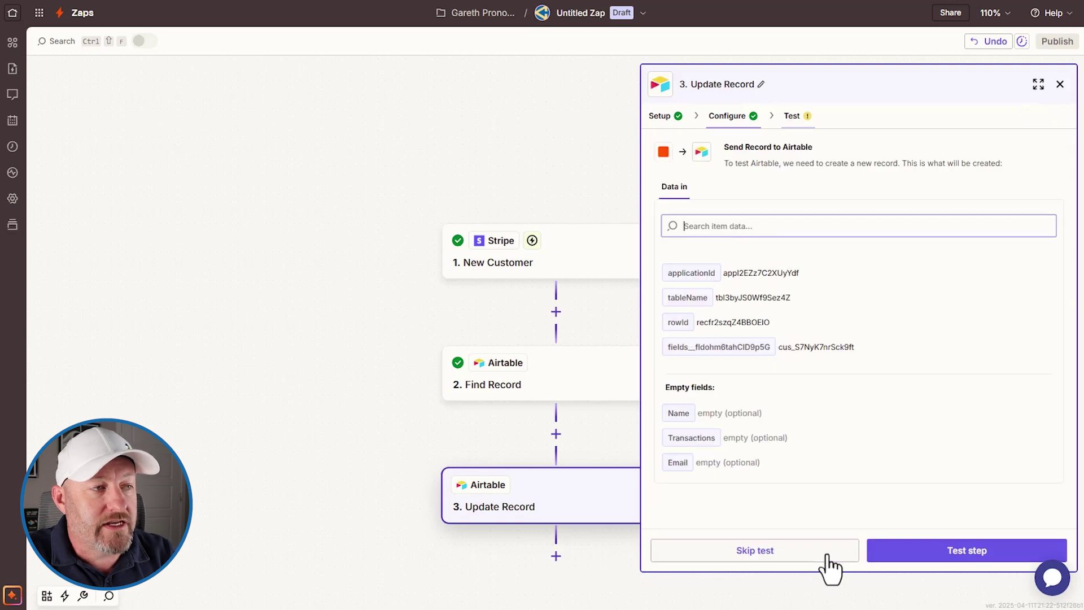
Step: Run the Update Record test, sending the found record's ID and Stripe customer ID to Airtable
{"action": "left_click", "coordinate": [949, 550]}
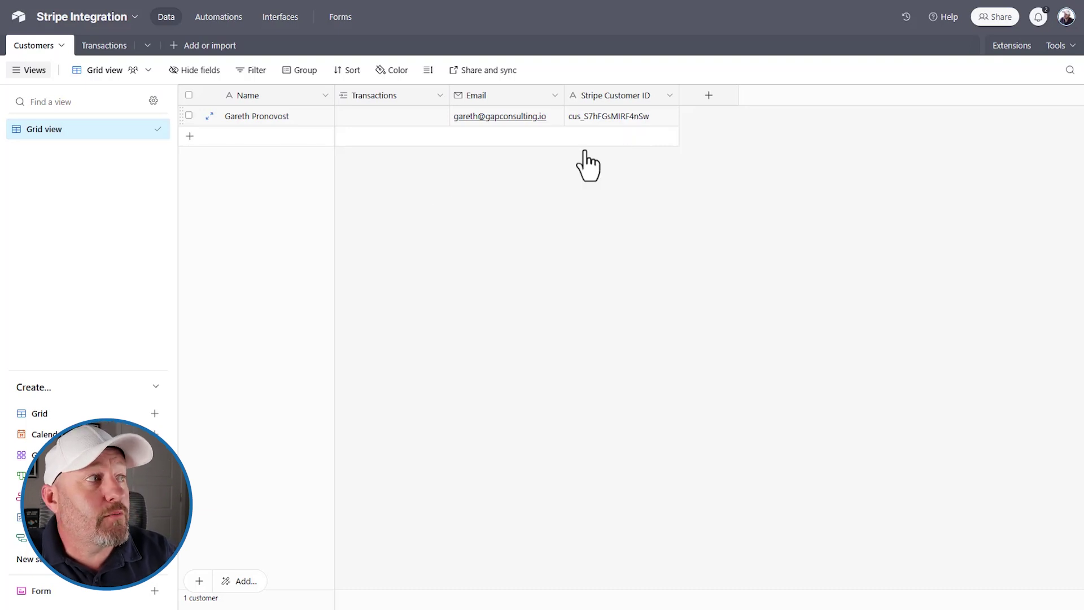
Step: Inspect the Stripe Customer ID stored in the Airtable Customers record
{"action": "left_click", "coordinate": [624, 116]}
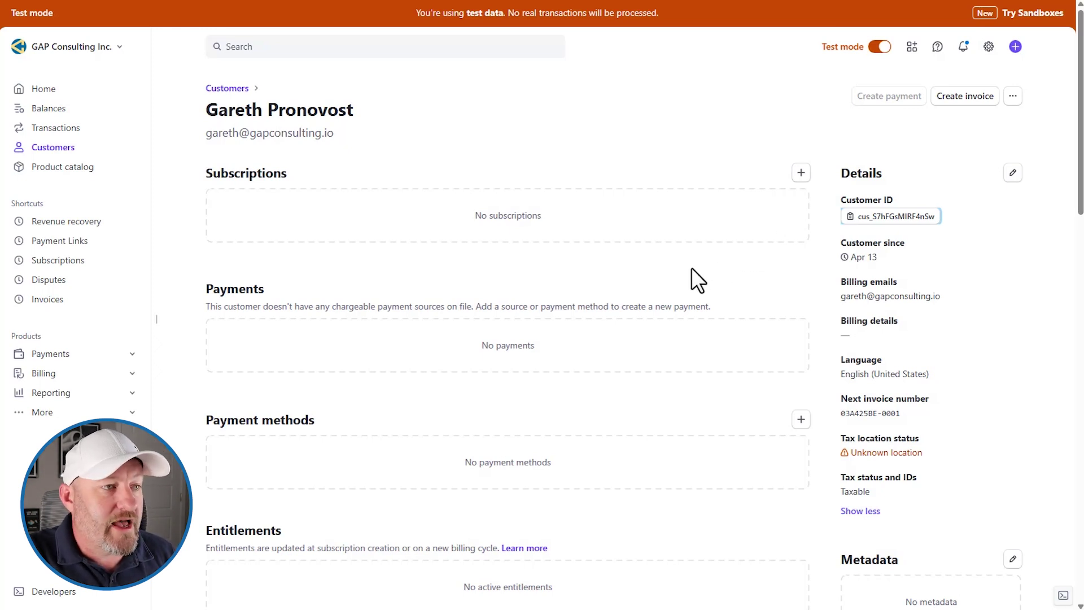
Step: Create and send the customer a $2,000.00 invoice for one Design Deposit item
{"action": "left_click", "coordinate": [966, 106]}
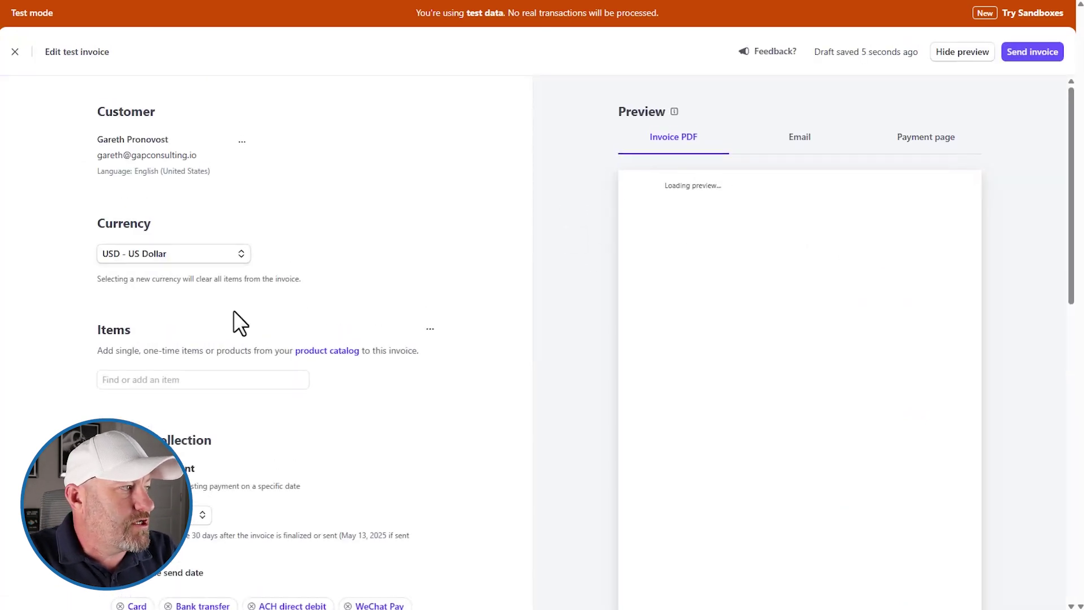
{"action": "scroll", "coordinate": [232, 323], "scroll_direction": "down", "scroll_amount": 2}
{"action": "left_click", "coordinate": [154, 251]}
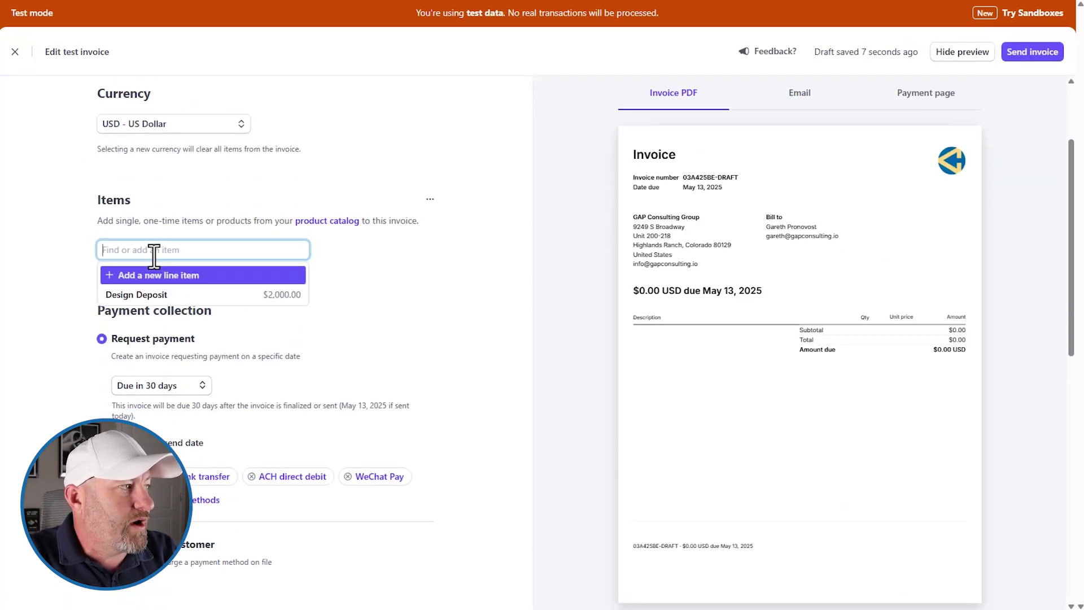
{"action": "left_click", "coordinate": [138, 294]}
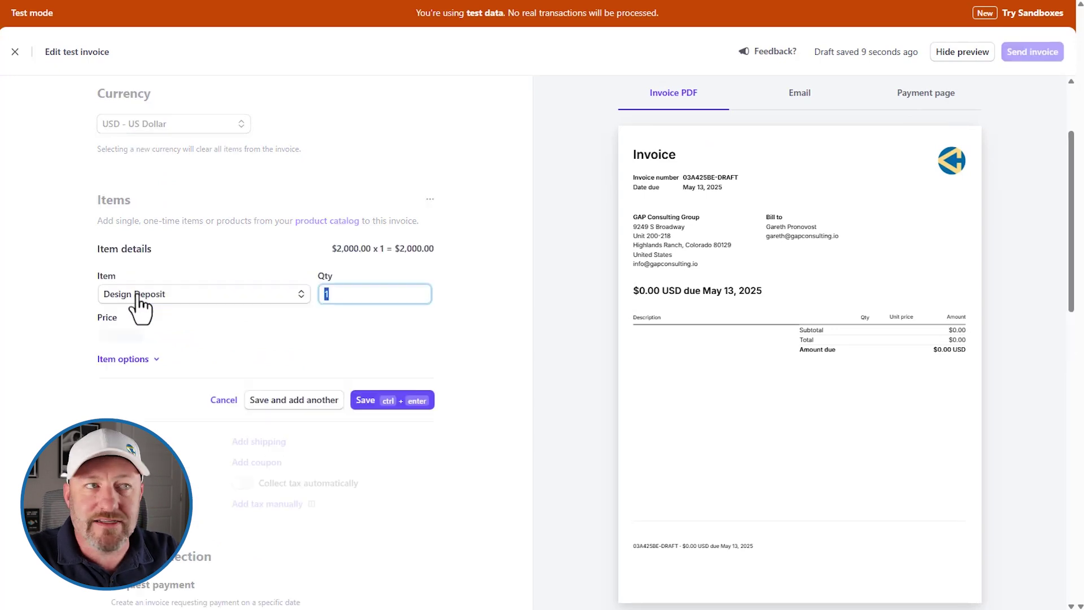
{"action": "left_click", "coordinate": [377, 405]}
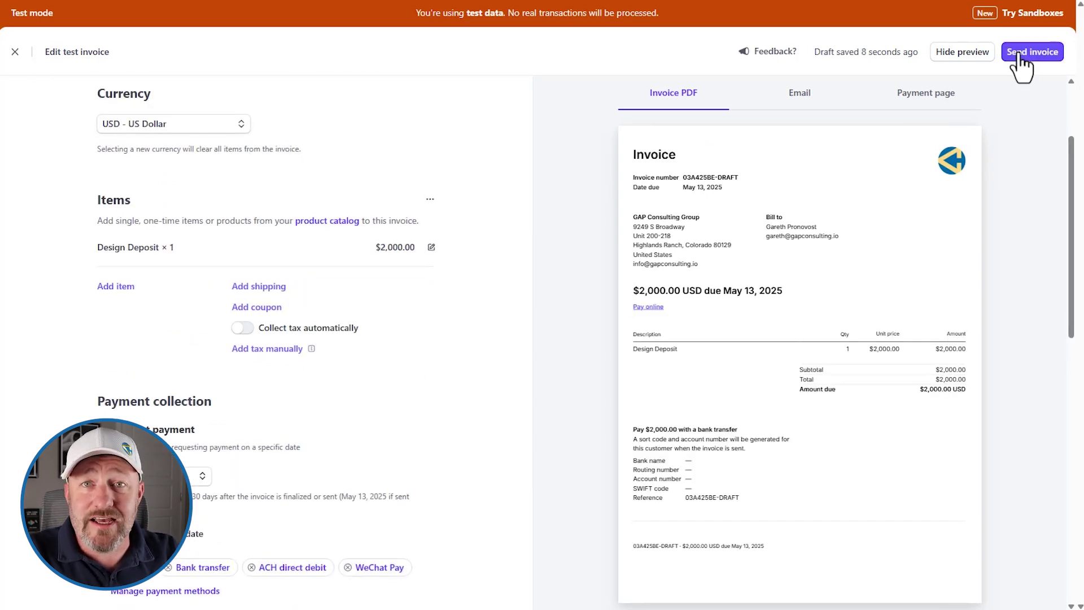
{"action": "left_click", "coordinate": [1018, 54]}
{"action": "left_click", "coordinate": [710, 550]}
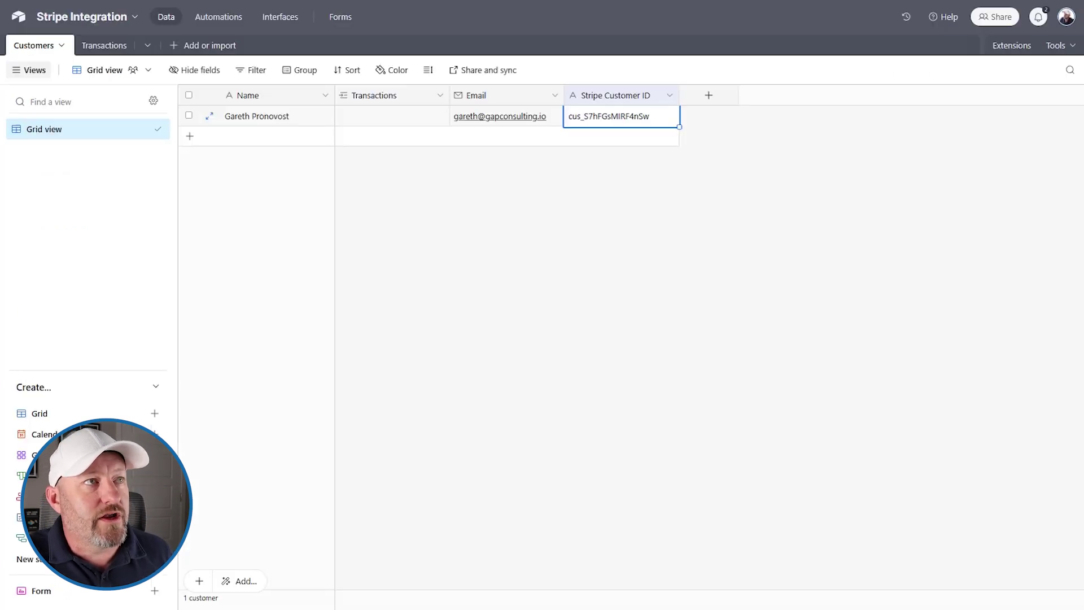
Step: Add a Transactions record with Amount 2,000, then select its Invoice ID cell
{"action": "left_click", "coordinate": [104, 47]}
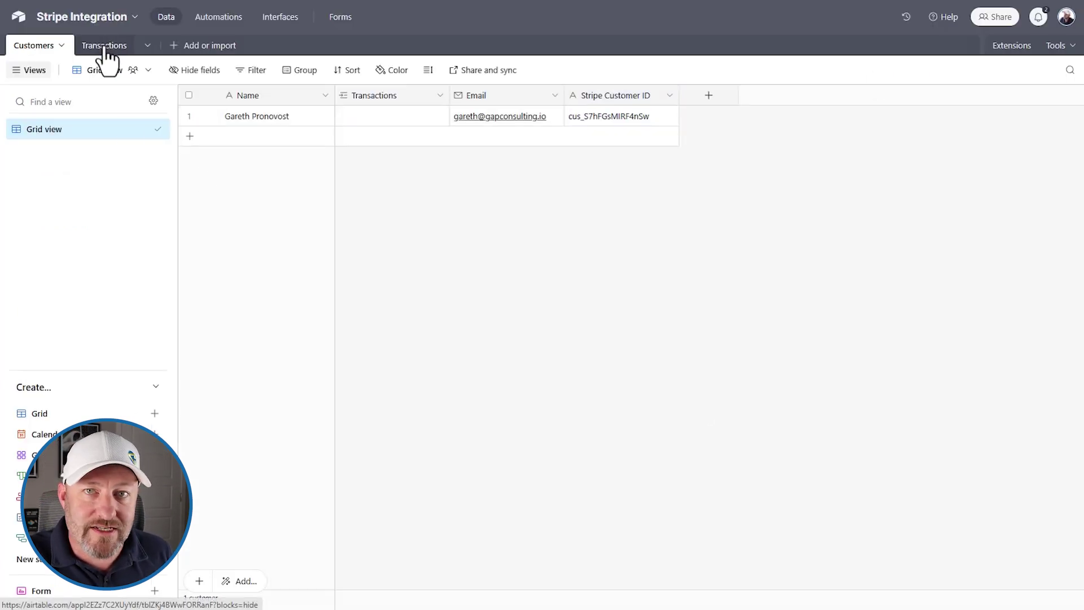
{"action": "left_click", "coordinate": [258, 119]}
{"action": "left_click", "coordinate": [482, 124]}
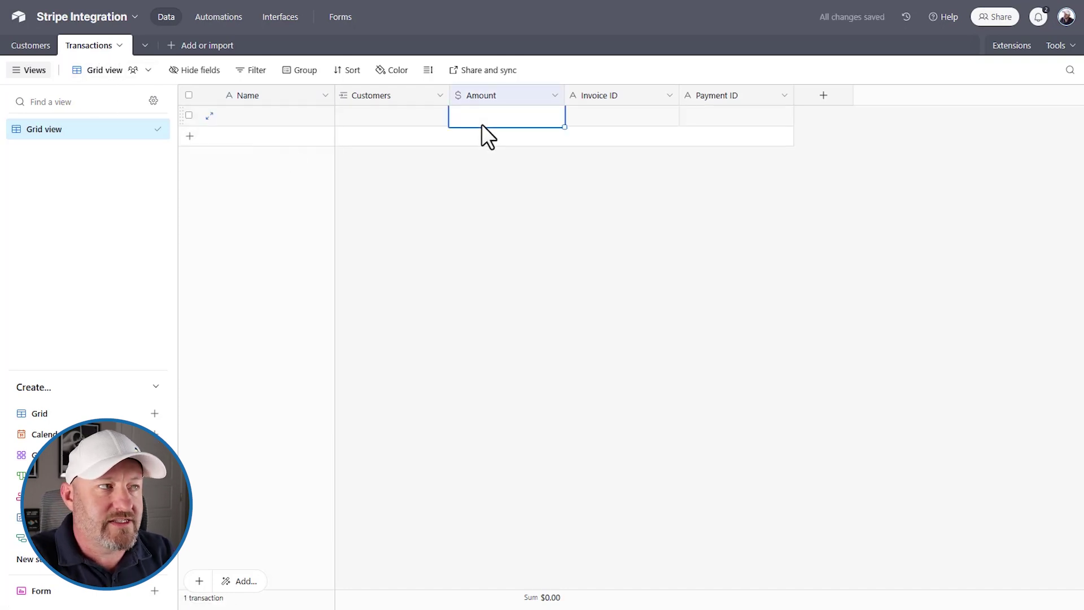
{"action": "type", "text": "2,000"}
{"action": "key", "text": "Tab"}
{"action": "key", "text": "Escape"}
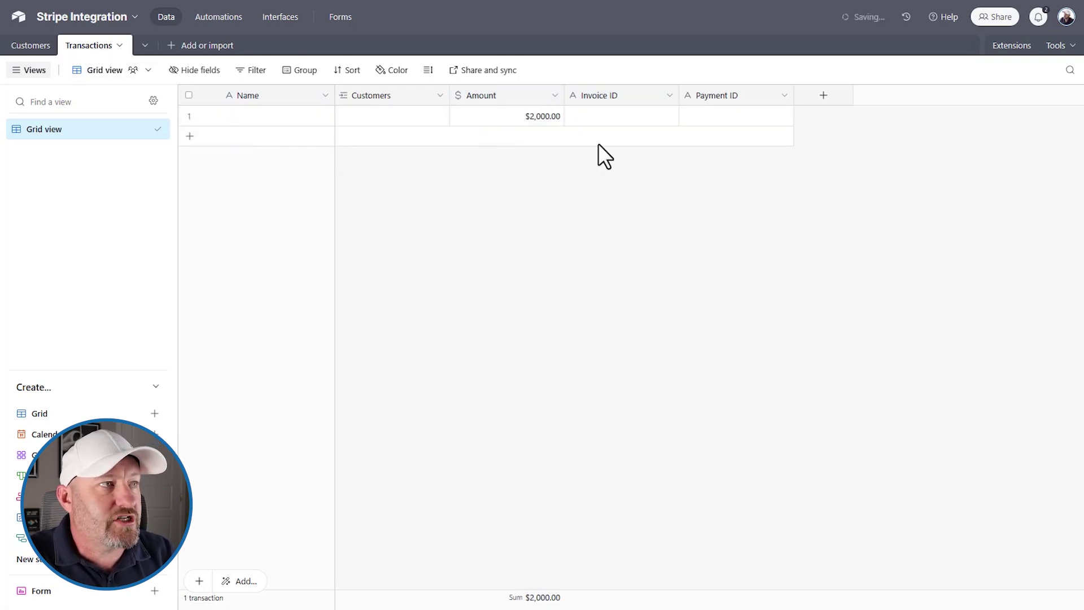
{"action": "left_click", "coordinate": [607, 117]}
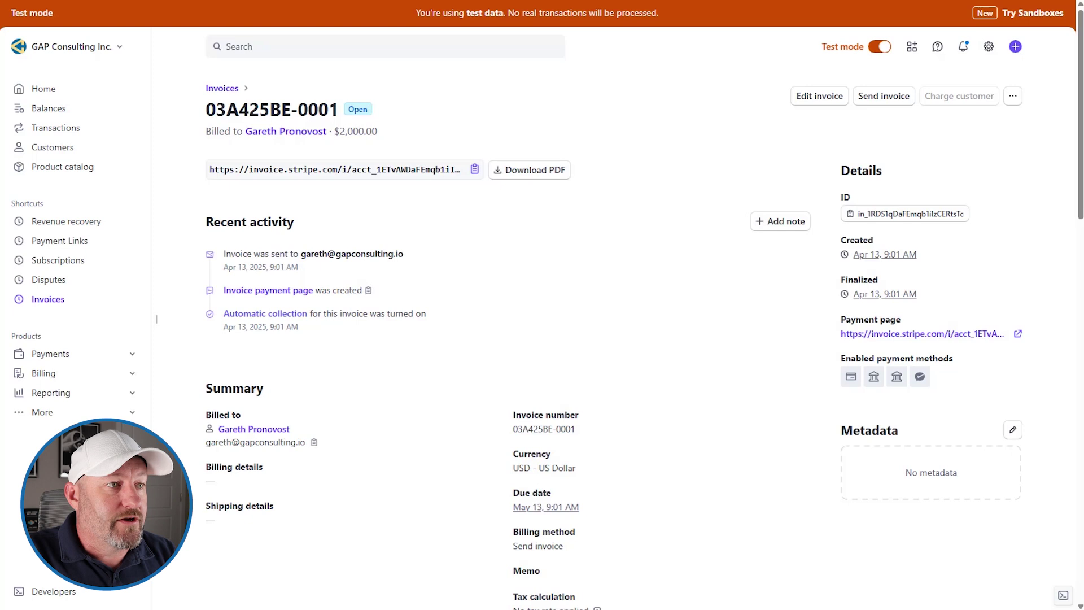
Step: Open the invoice's hosted payment page and choose to pay by card
{"action": "left_click", "coordinate": [910, 334]}
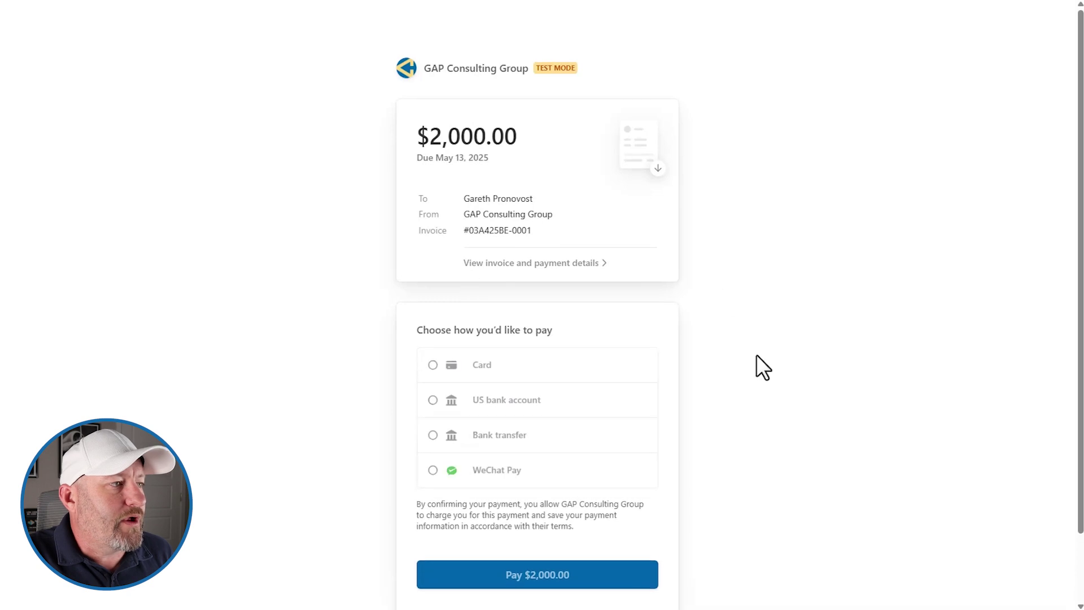
{"action": "scroll", "coordinate": [731, 356], "scroll_direction": "down", "scroll_amount": 2}
{"action": "left_click", "coordinate": [477, 332]}
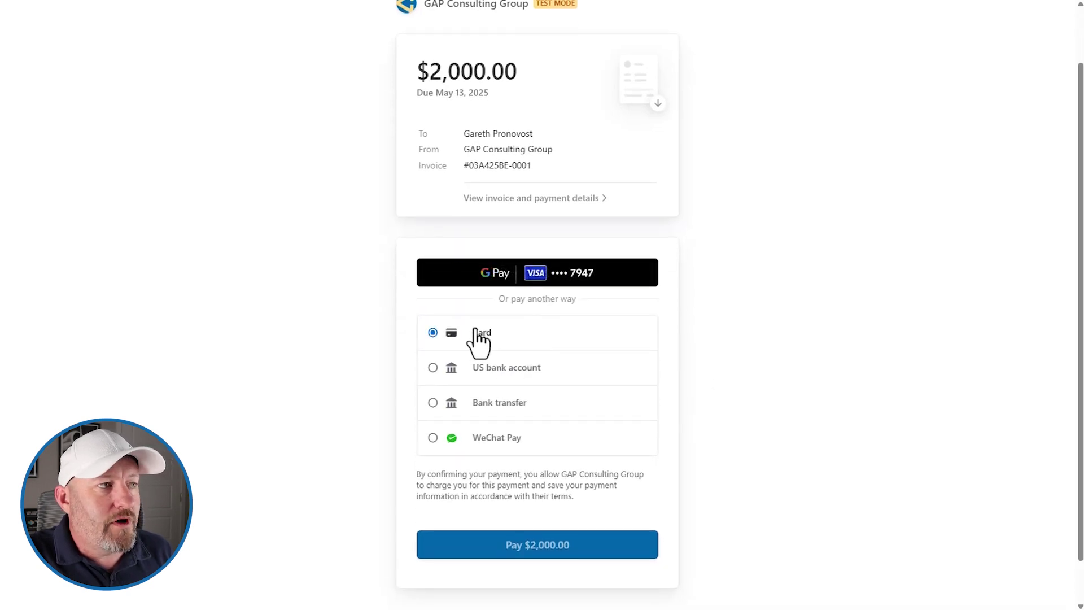
{"action": "scroll", "coordinate": [774, 312], "scroll_direction": "down", "scroll_amount": 1}
{"action": "left_click", "coordinate": [511, 322]}
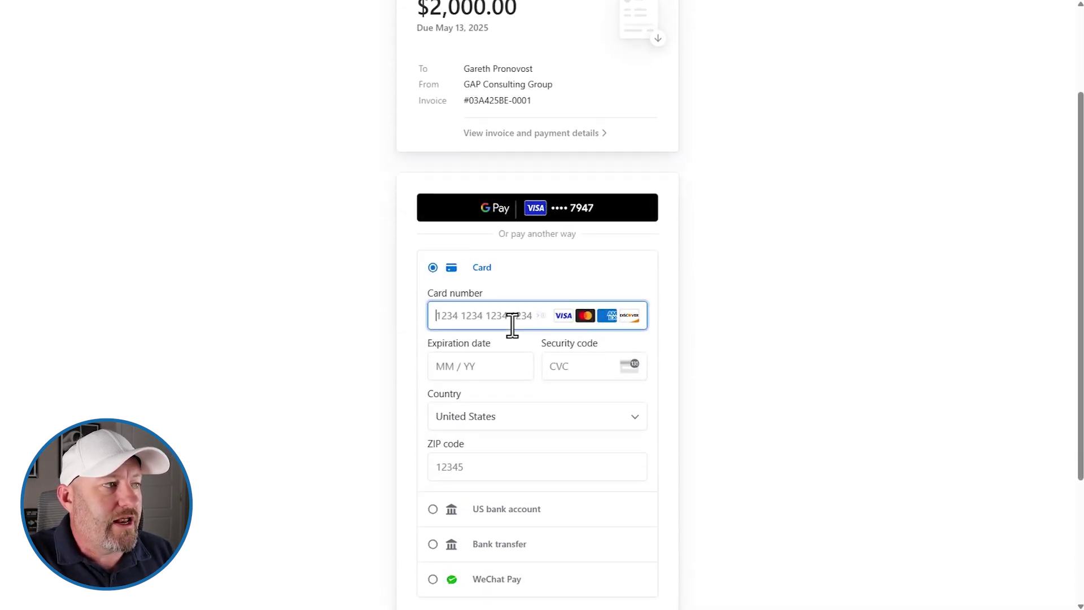
{"action": "type", "text": "4242 "}
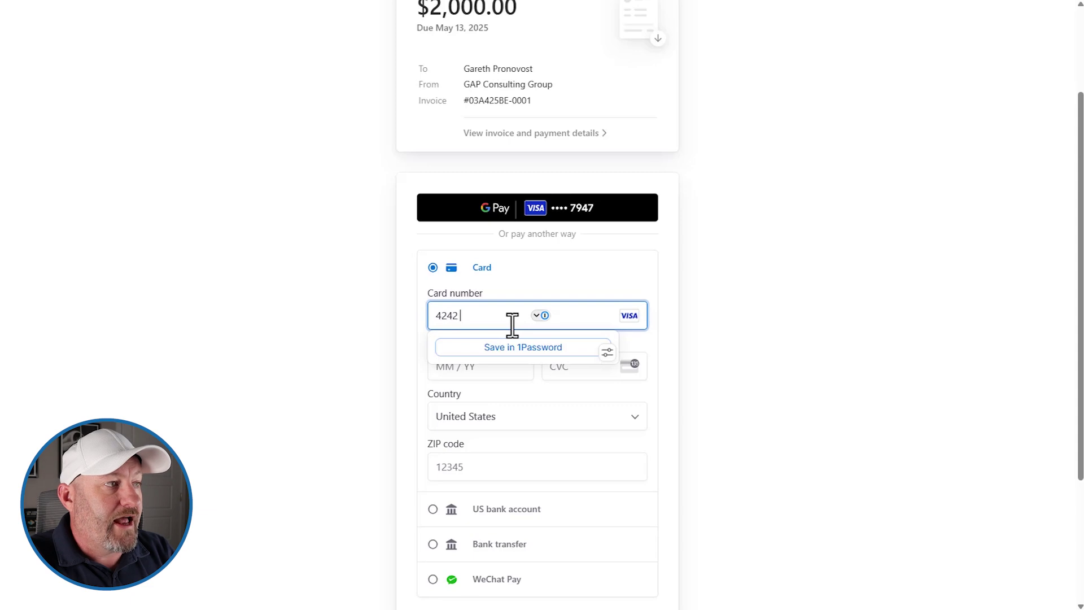
{"action": "type", "text": "4242 4242 4242"}
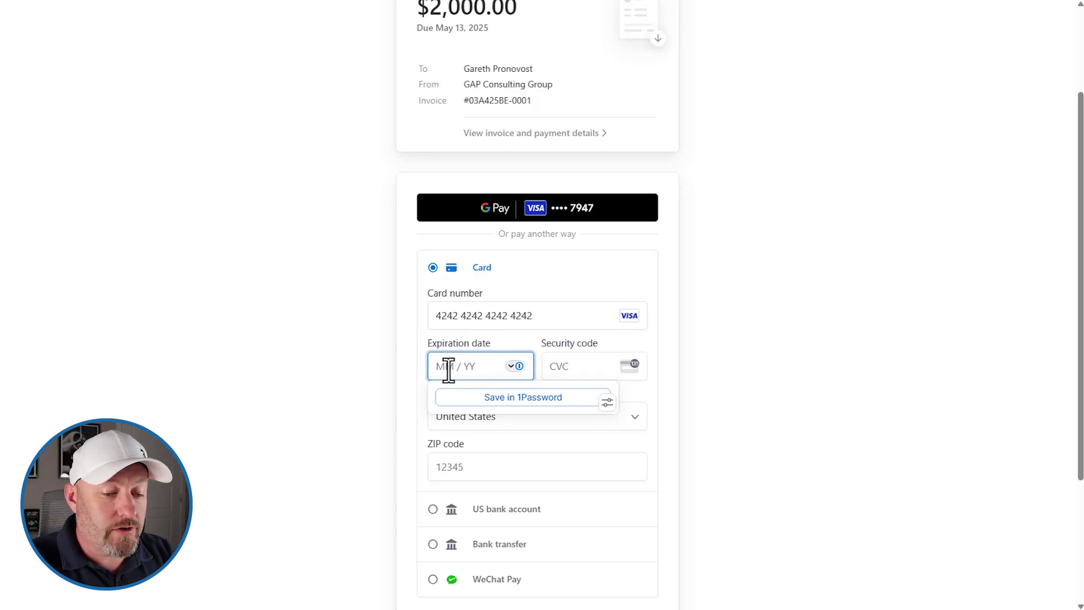
{"action": "type", "text": "08 /"}
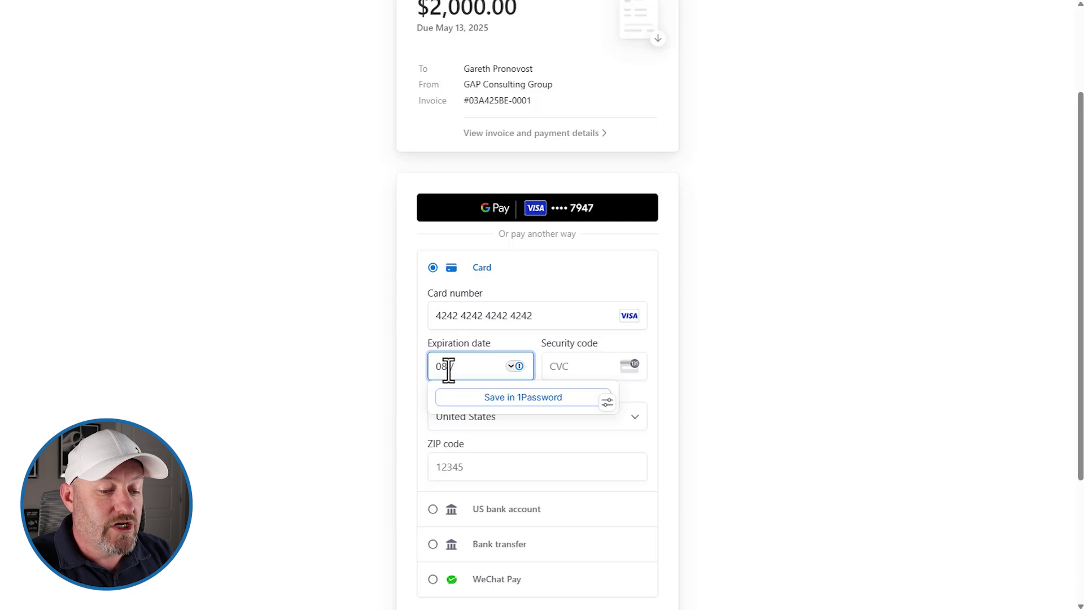
{"action": "type", "text": "28"}
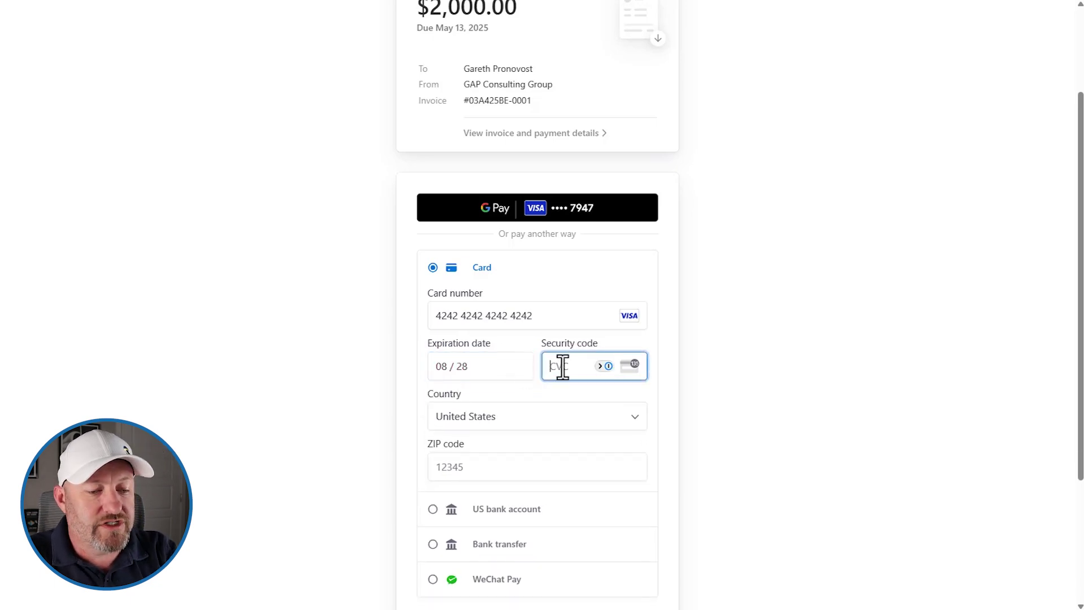
{"action": "type", "text": "999"}
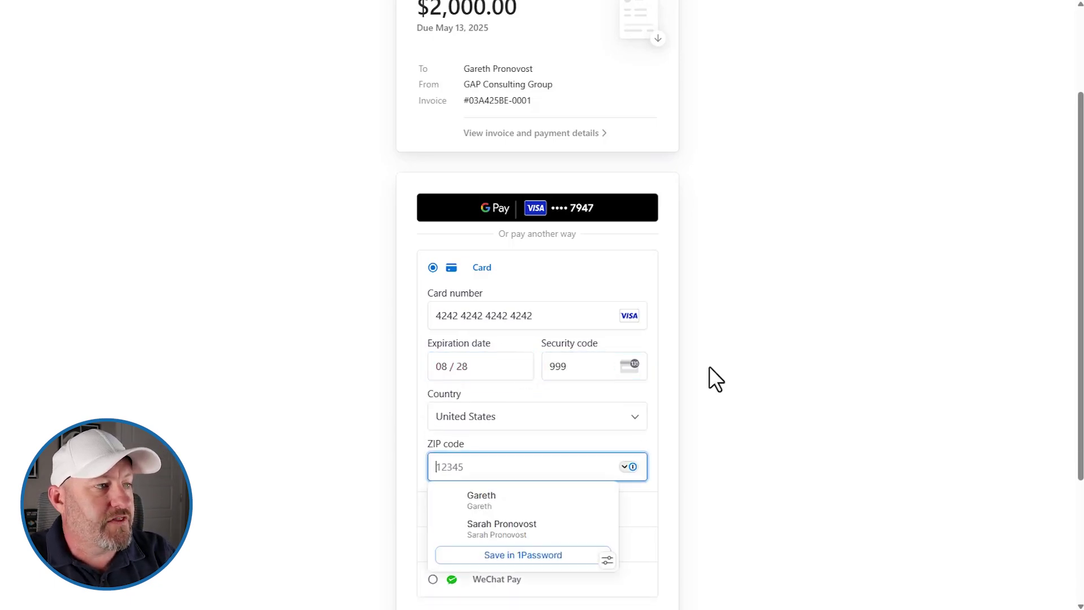
{"action": "left_click", "coordinate": [717, 359]}
{"action": "left_click", "coordinate": [547, 467]}
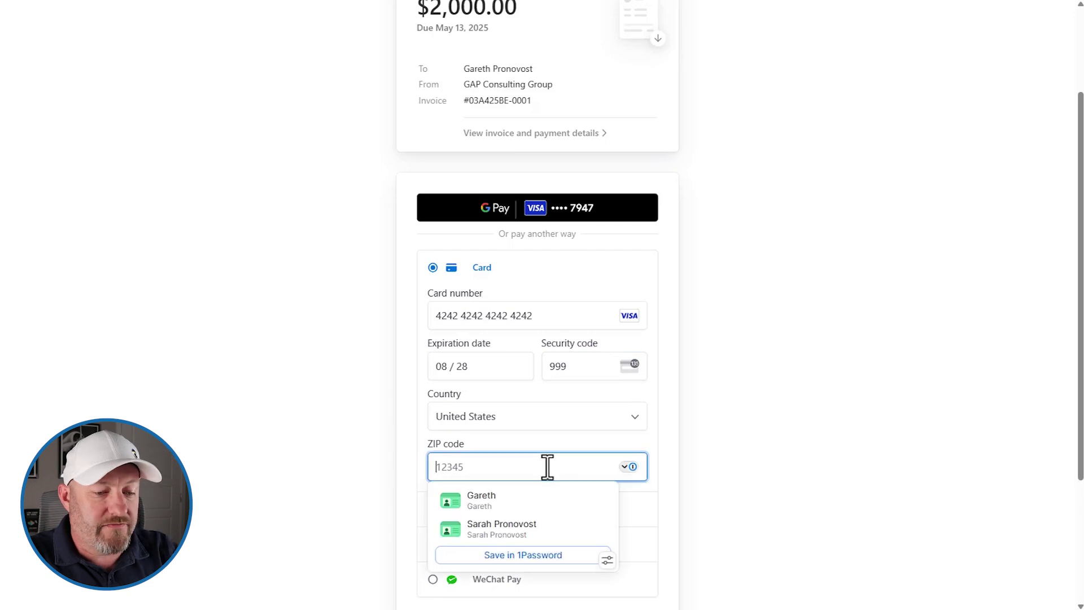
{"action": "type", "text": "55555"}
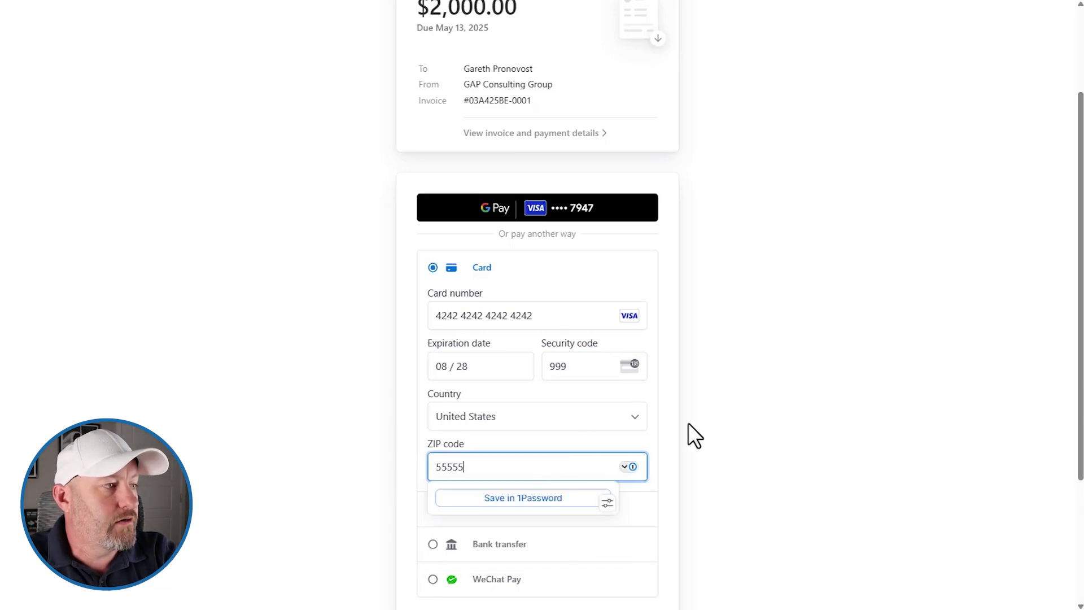
{"action": "left_click", "coordinate": [710, 418]}
Step: Pay the $2,000.00 invoice and decline saving the card
{"action": "scroll", "coordinate": [725, 449], "scroll_direction": "down", "scroll_amount": 2}
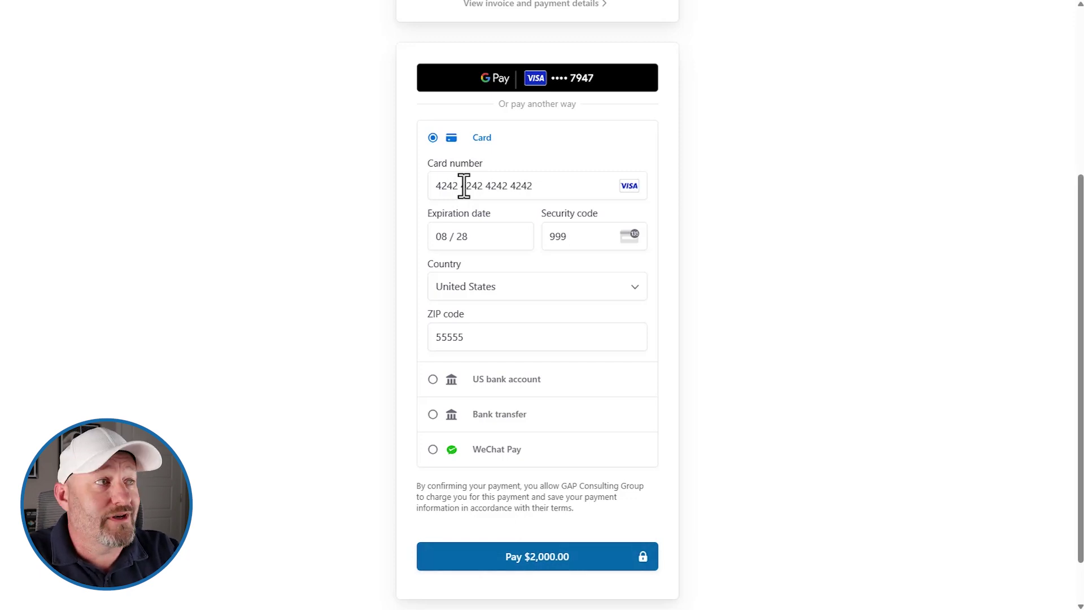
{"action": "left_click", "coordinate": [464, 185]}
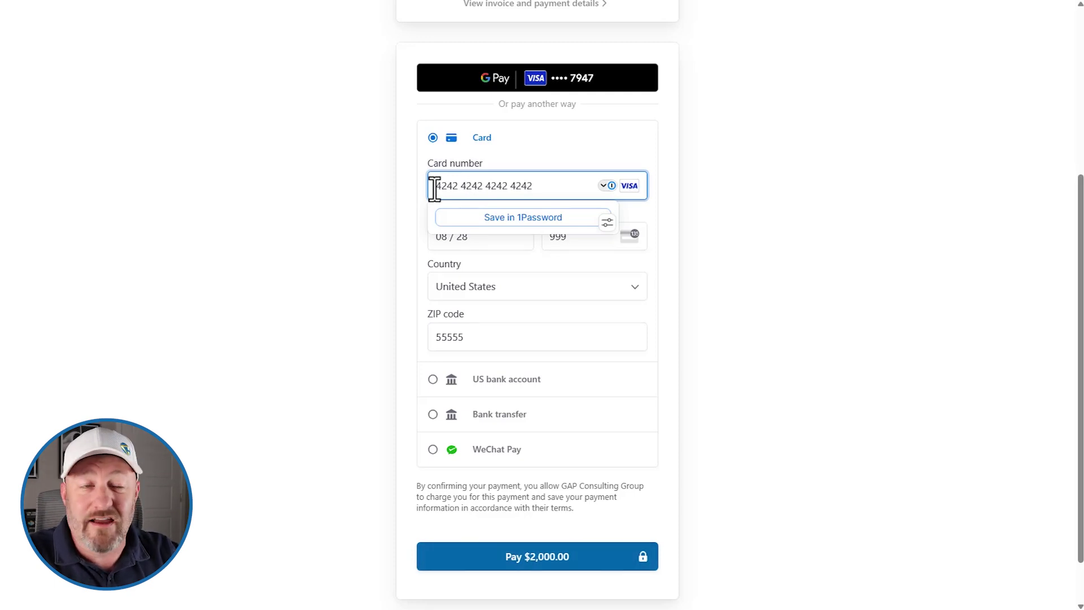
{"action": "left_click", "coordinate": [524, 553]}
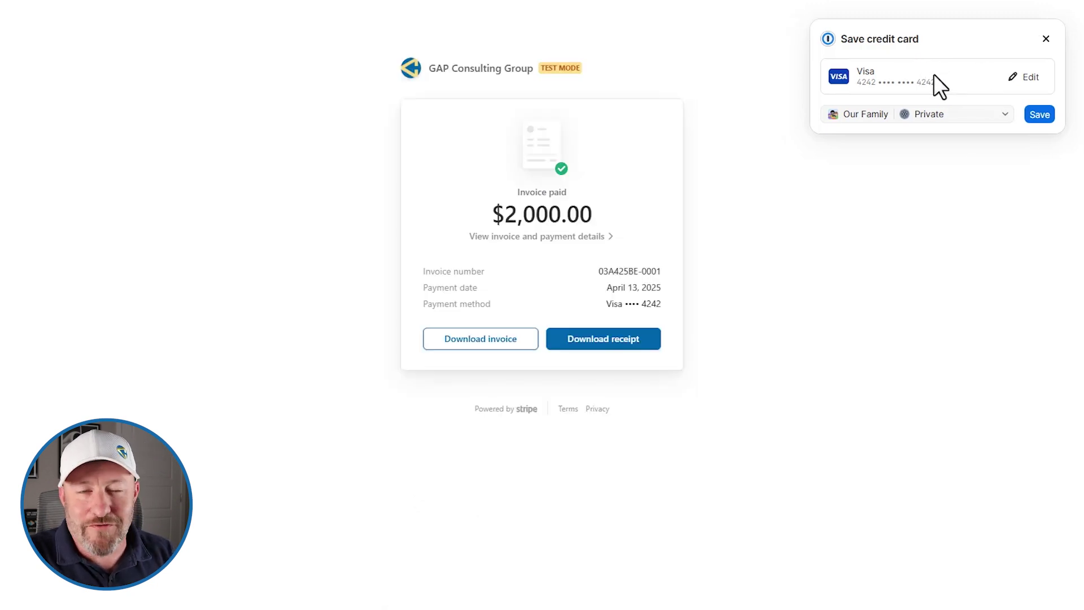
{"action": "left_click", "coordinate": [1046, 38]}
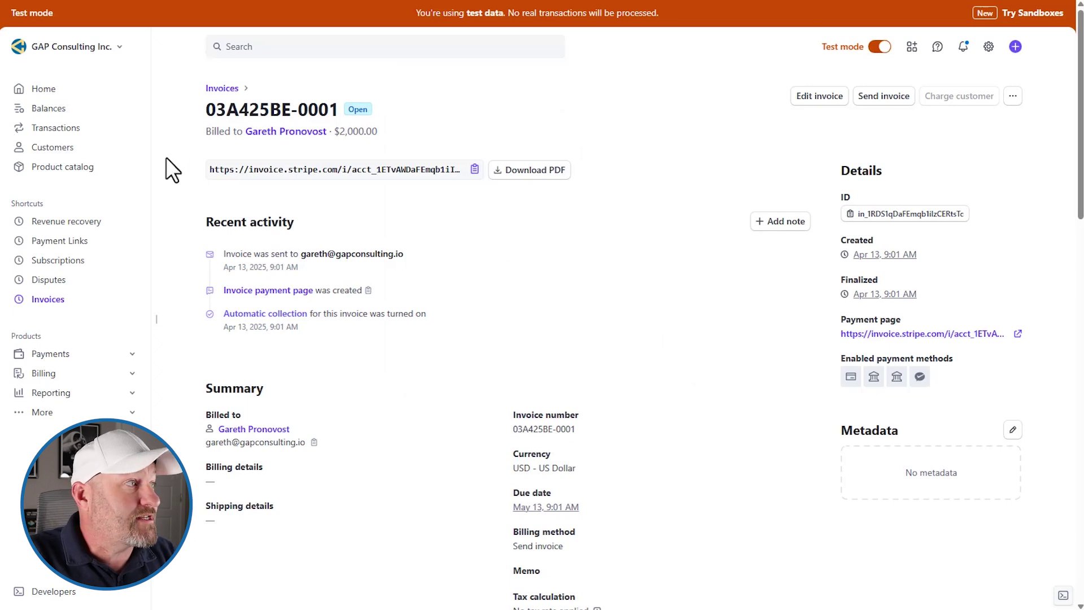
Step: Open the $2,000.00 Succeeded payment from Transactions and review its fee, card and customer details
{"action": "left_click", "coordinate": [44, 130]}
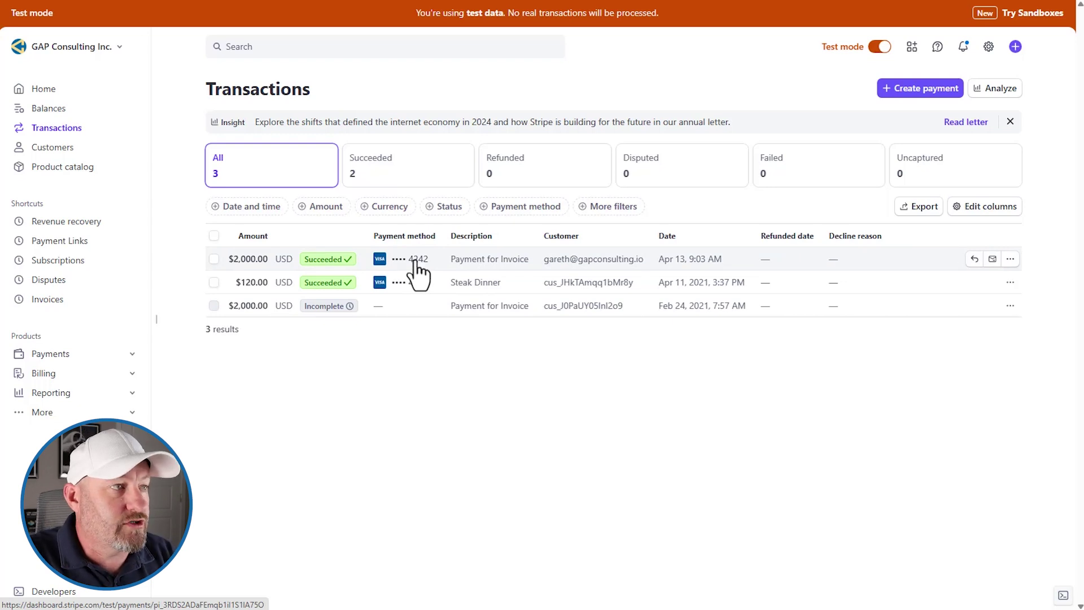
{"action": "left_click", "coordinate": [416, 262]}
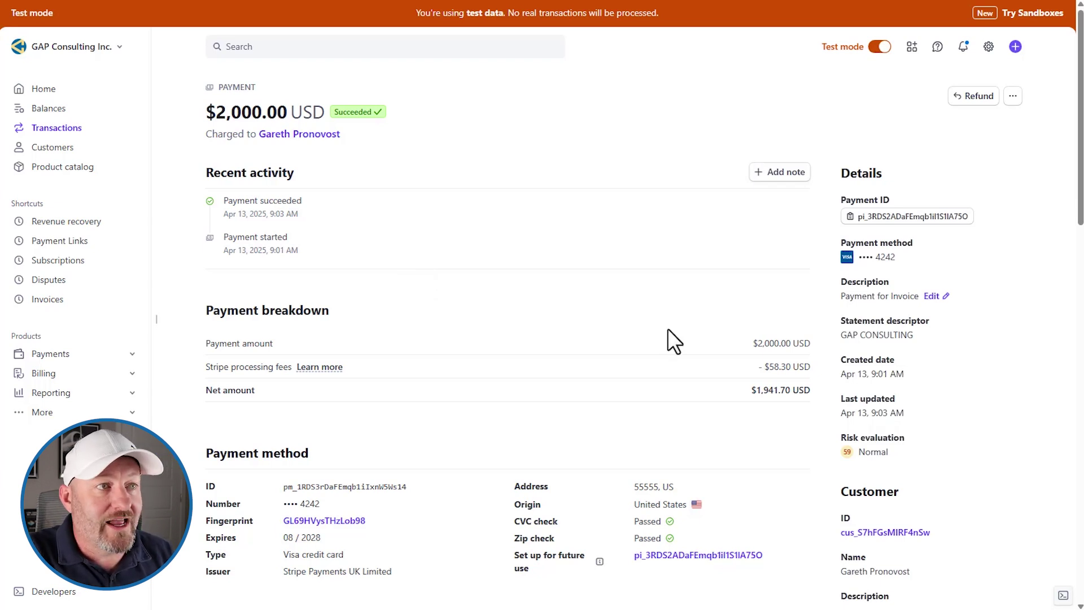
{"action": "scroll", "coordinate": [872, 308], "scroll_direction": "down", "scroll_amount": 1}
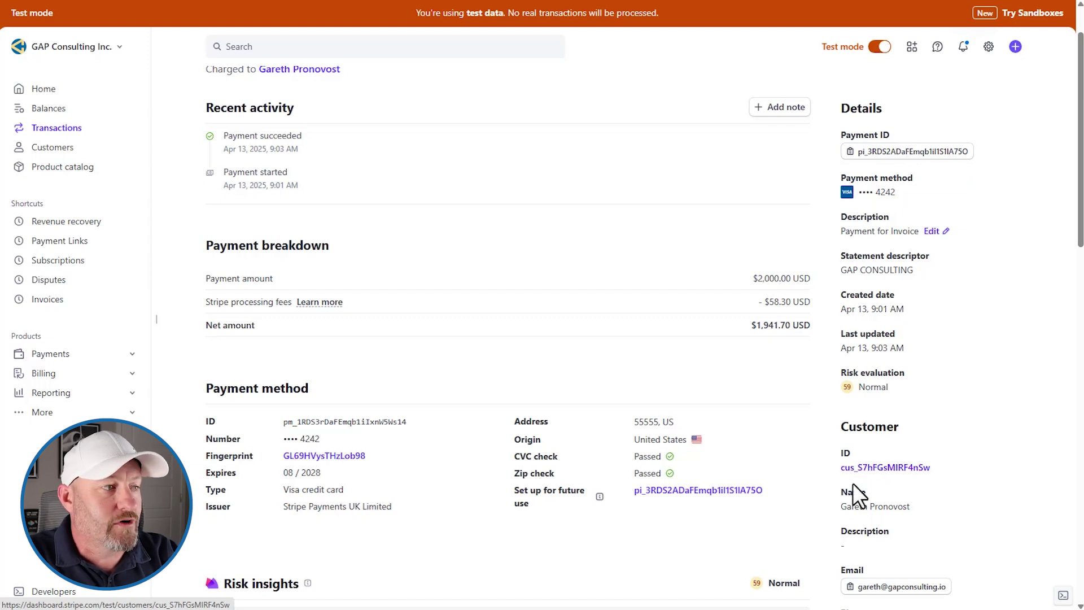
{"action": "scroll", "coordinate": [970, 356], "scroll_direction": "down", "scroll_amount": 5}
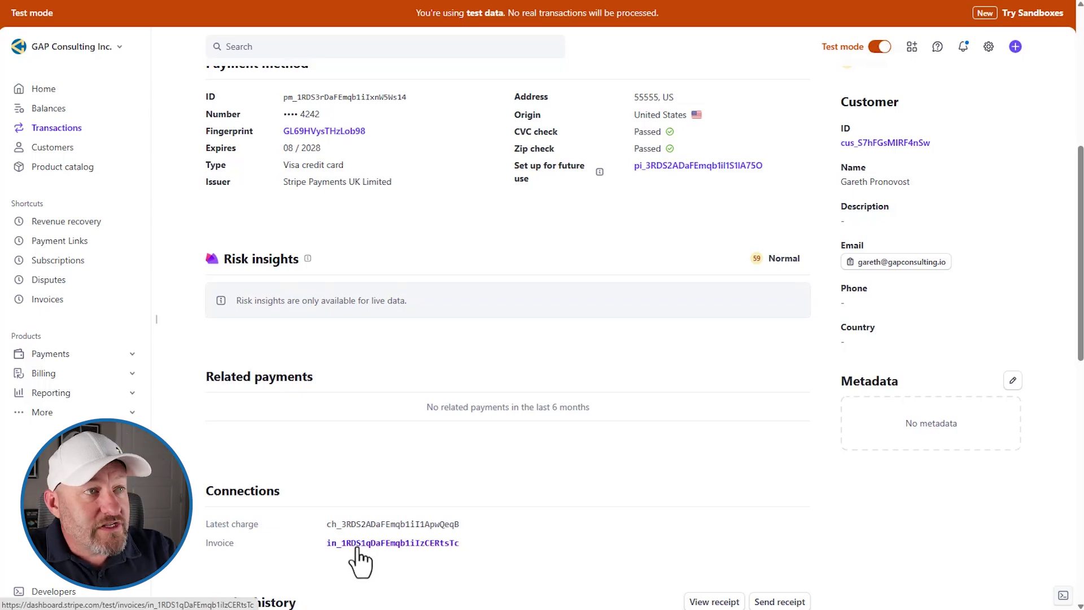
{"action": "scroll", "coordinate": [850, 388], "scroll_direction": "up", "scroll_amount": 3}
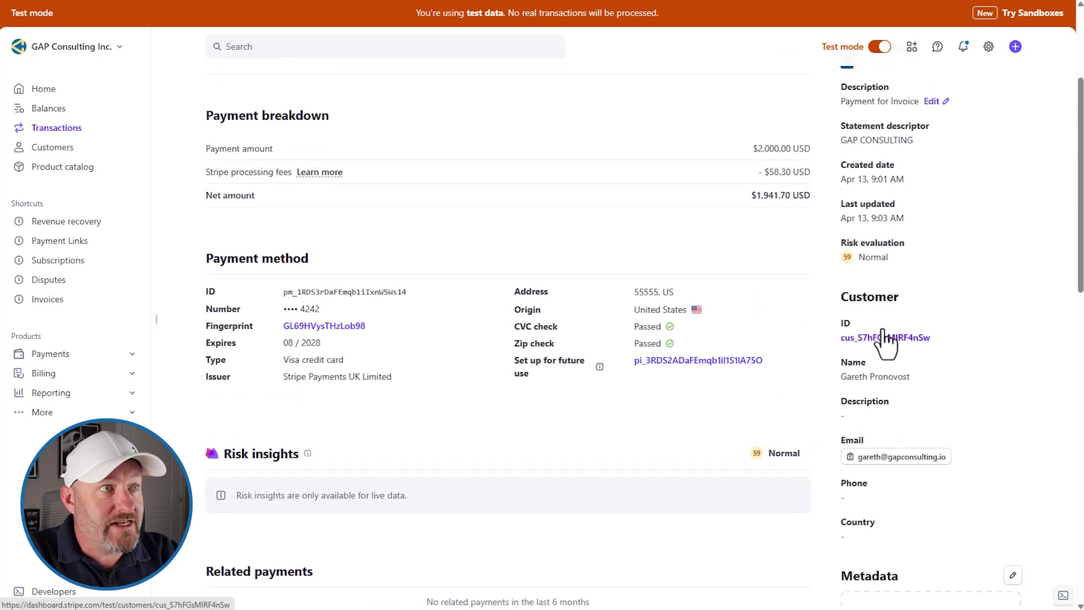
{"action": "scroll", "coordinate": [909, 215], "scroll_direction": "up", "scroll_amount": 2}
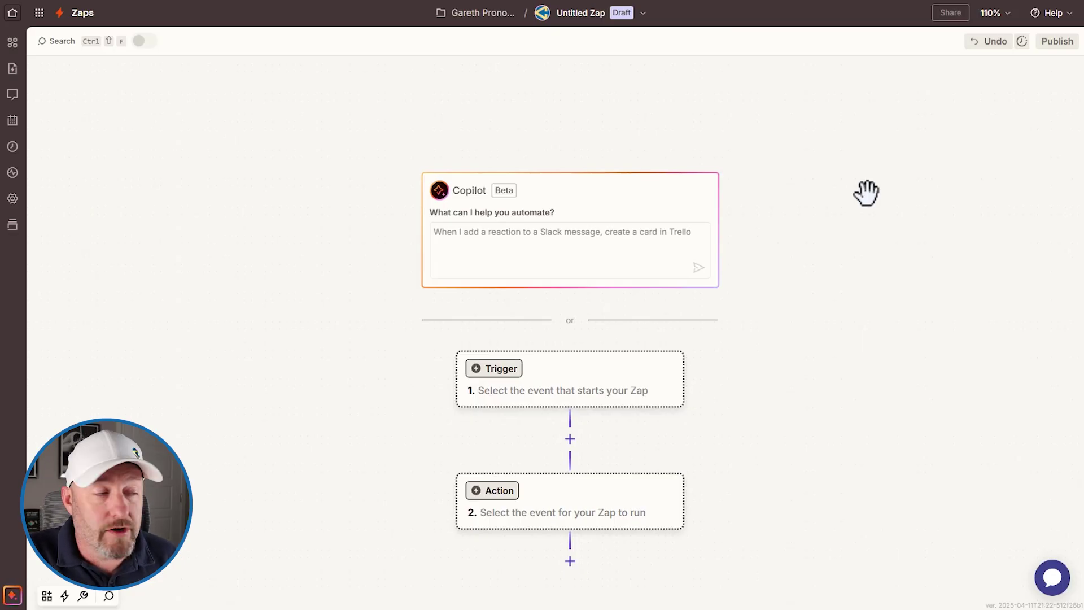
Step: Pick Stripe as the new Zap's trigger app, found by searching 'str'
{"action": "left_click", "coordinate": [588, 377]}
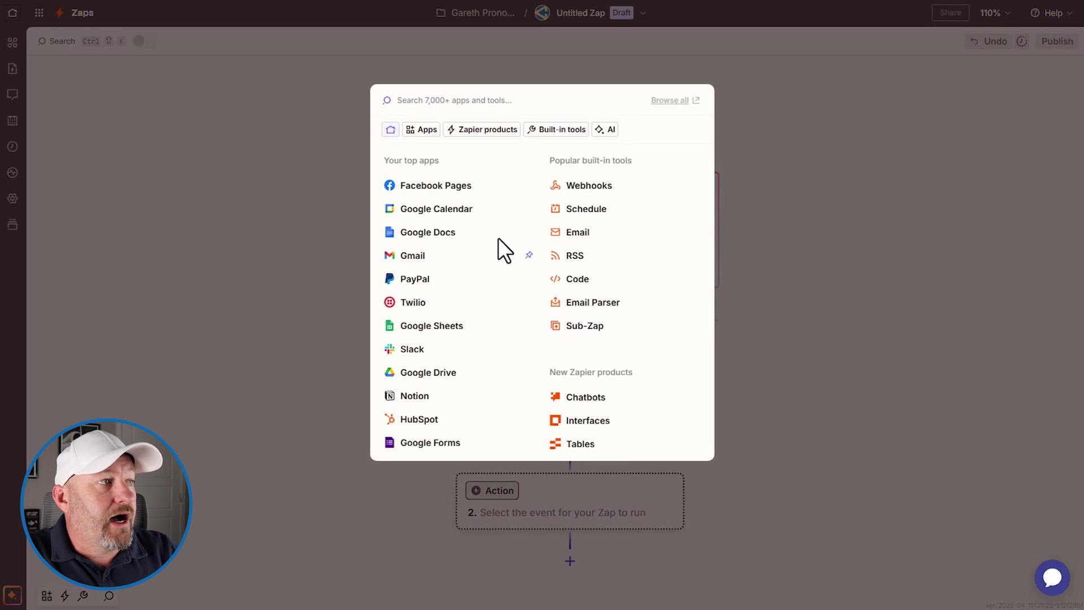
{"action": "type", "text": "str"}
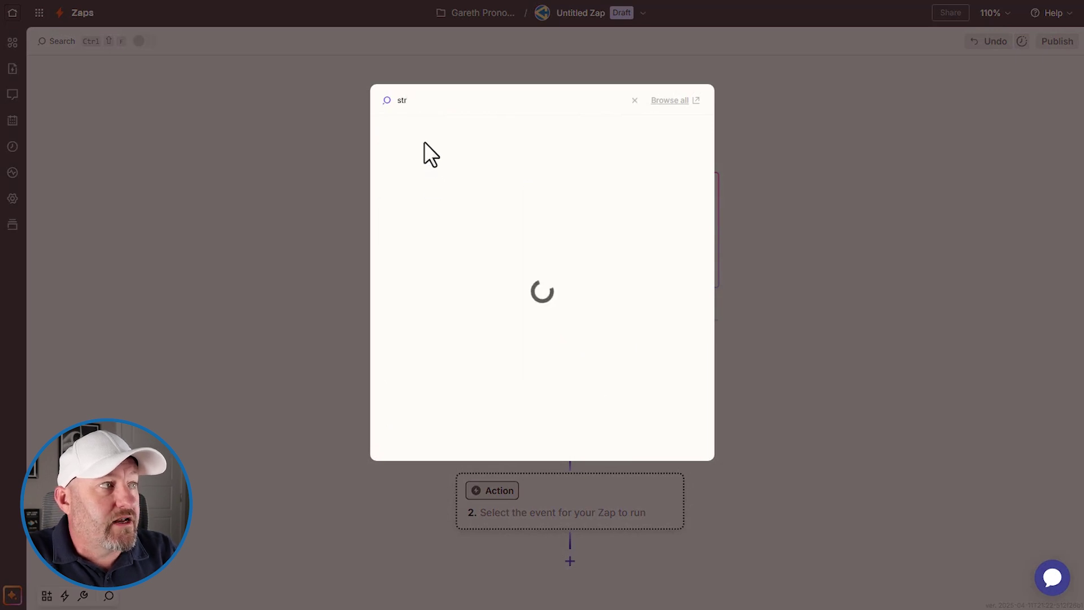
{"action": "left_click", "coordinate": [424, 147]}
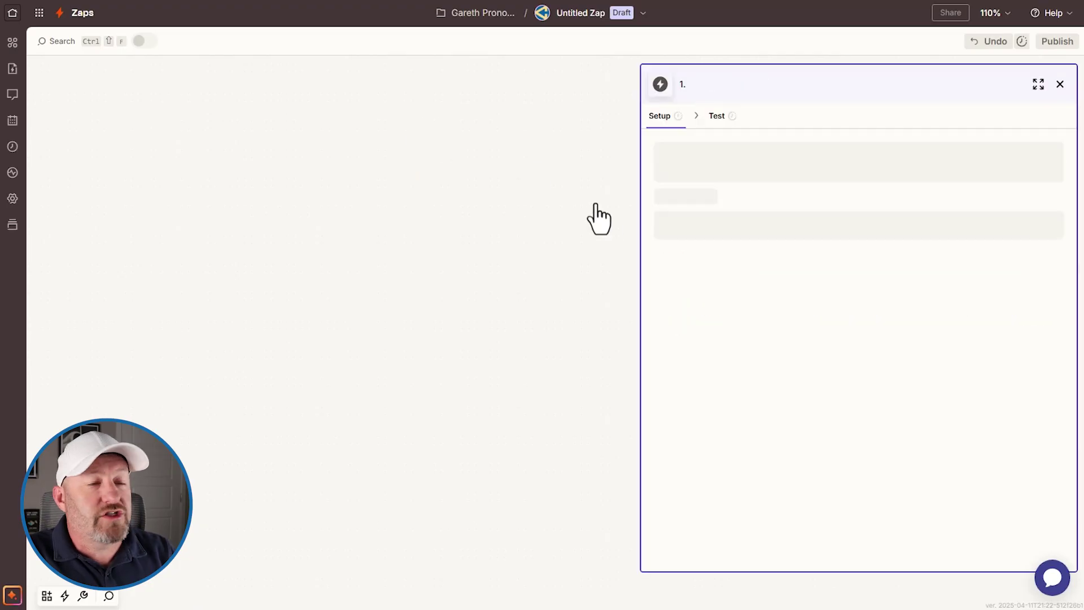
Step: Browse Stripe's trigger event list, then go to the first transaction's Customers link
{"action": "left_click", "coordinate": [751, 224]}
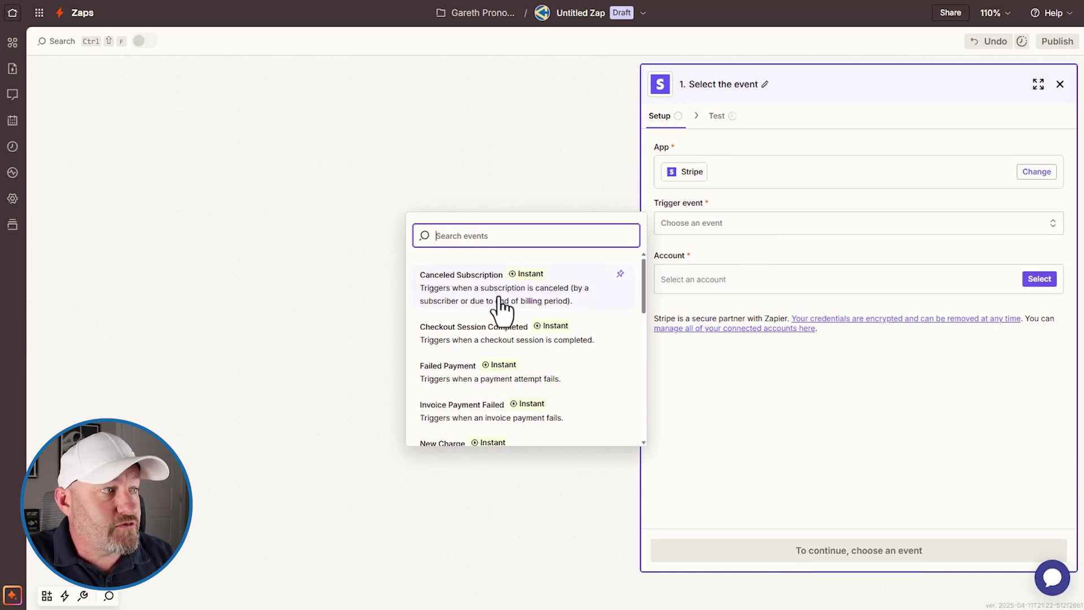
{"action": "scroll", "coordinate": [498, 307], "scroll_direction": "down", "scroll_amount": 1}
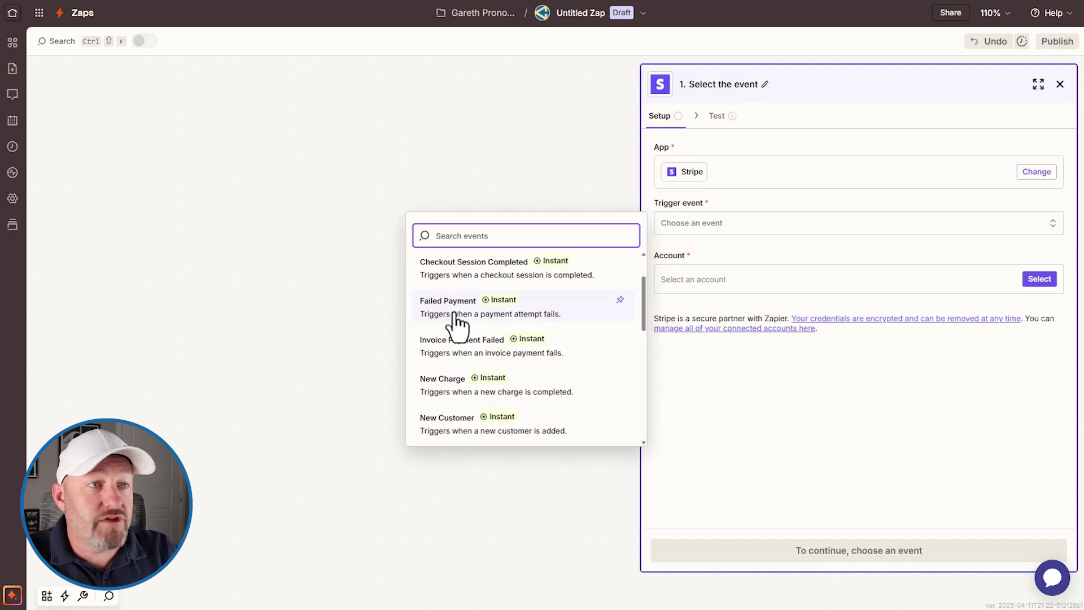
{"action": "scroll", "coordinate": [455, 316], "scroll_direction": "down", "scroll_amount": 2}
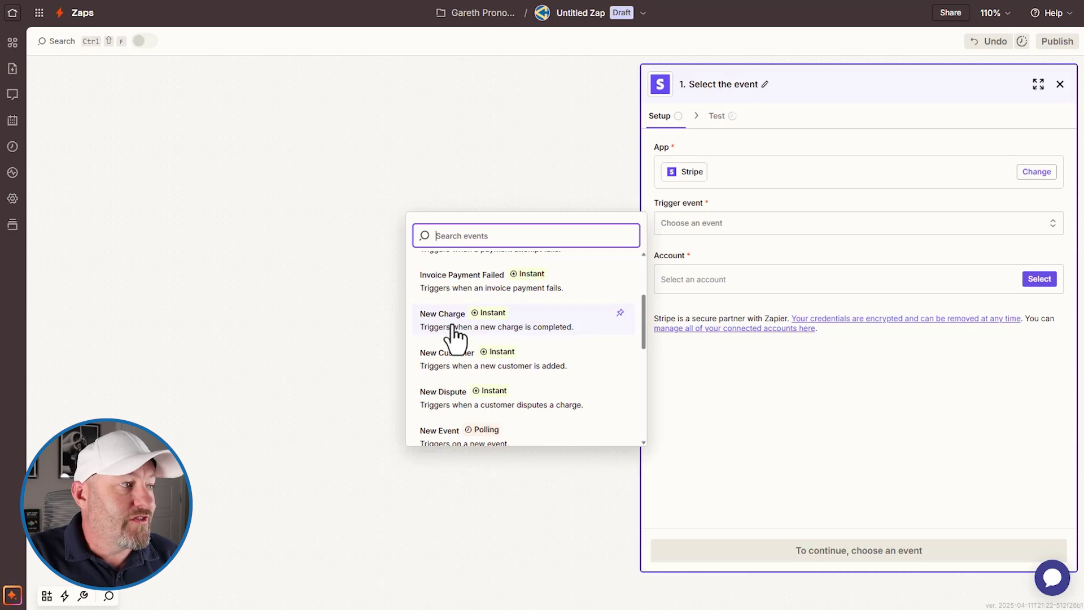
{"action": "scroll", "coordinate": [455, 334], "scroll_direction": "down", "scroll_amount": 2}
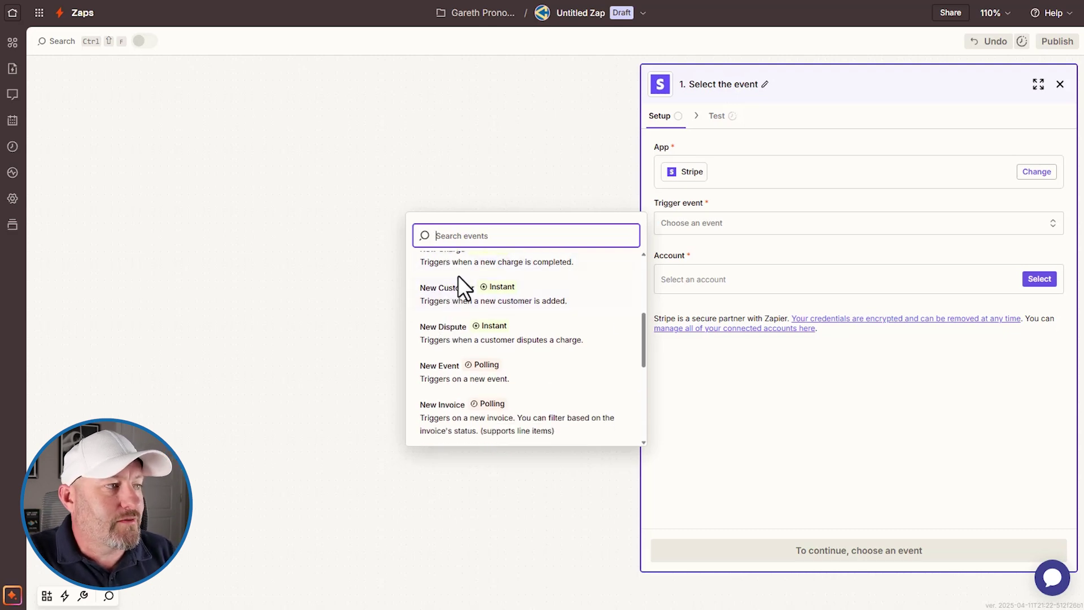
{"action": "scroll", "coordinate": [459, 278], "scroll_direction": "up", "scroll_amount": 2}
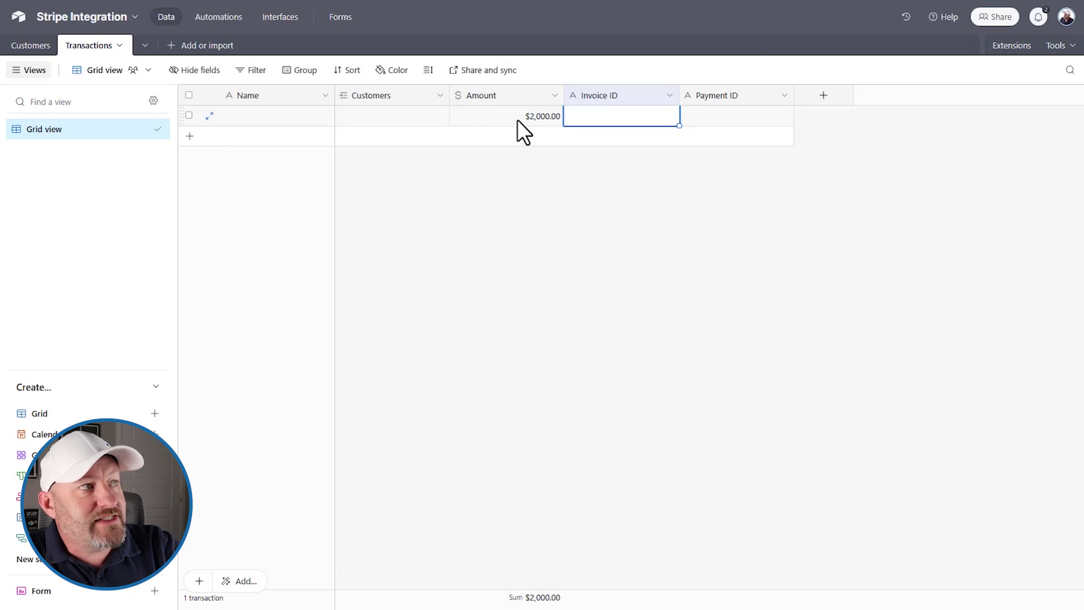
{"action": "left_click", "coordinate": [365, 115]}
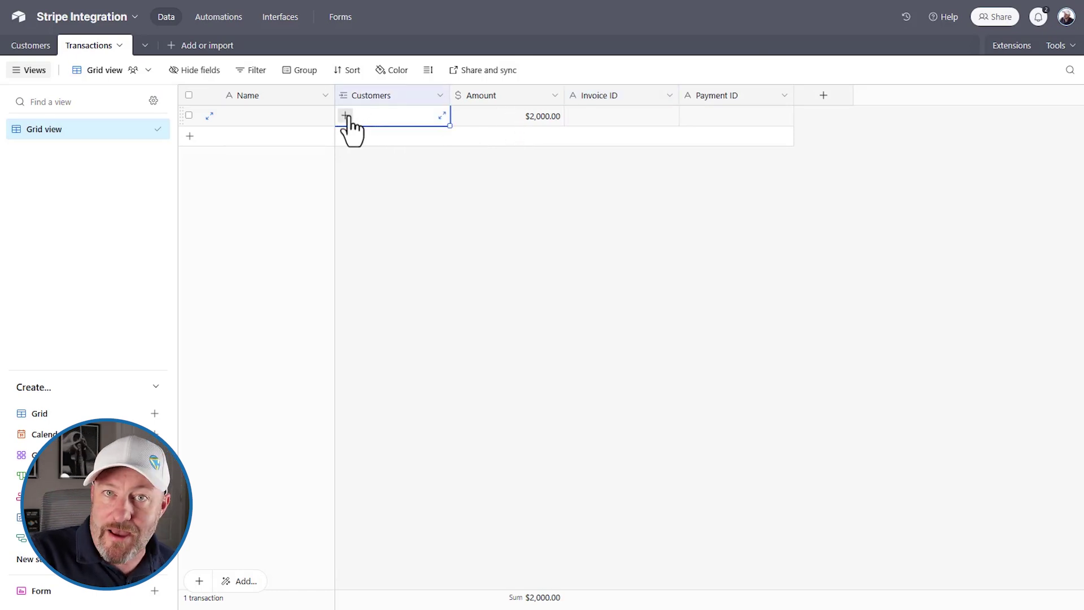